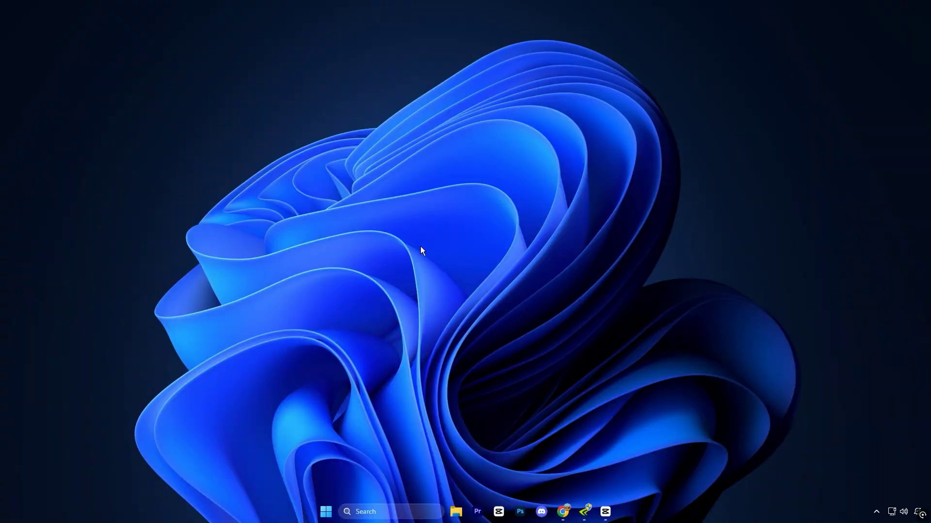
Step: Open the %localappdata% folder from the Run prompt
key(super+r)
drag(119, 406, 431, 187)
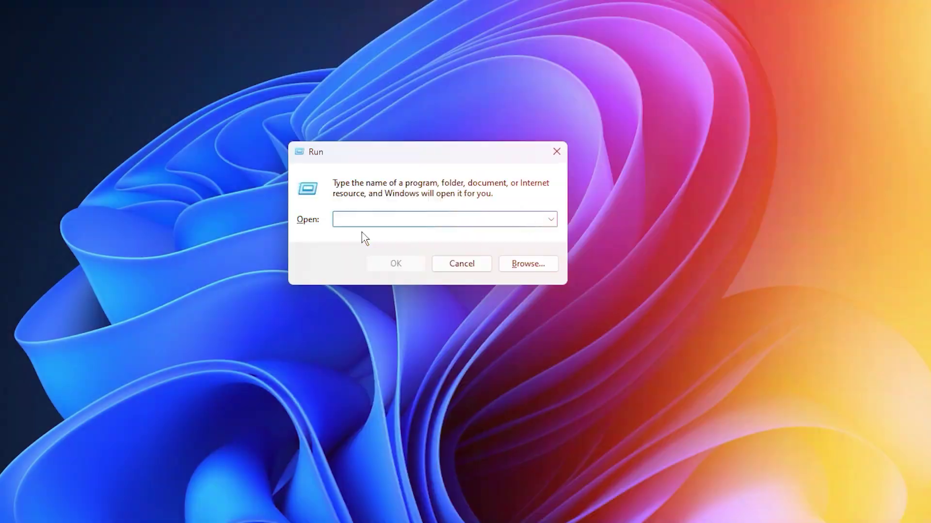
text(%localappdata%)
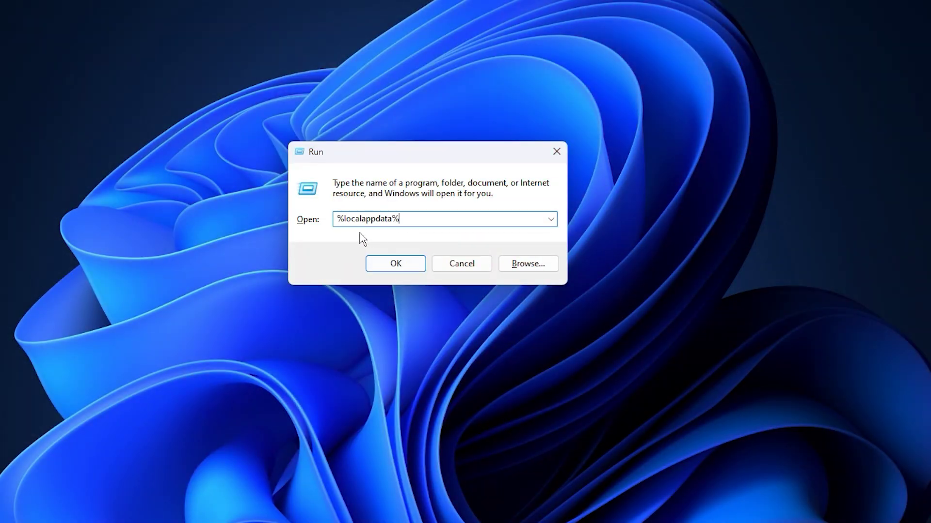
click(392, 263)
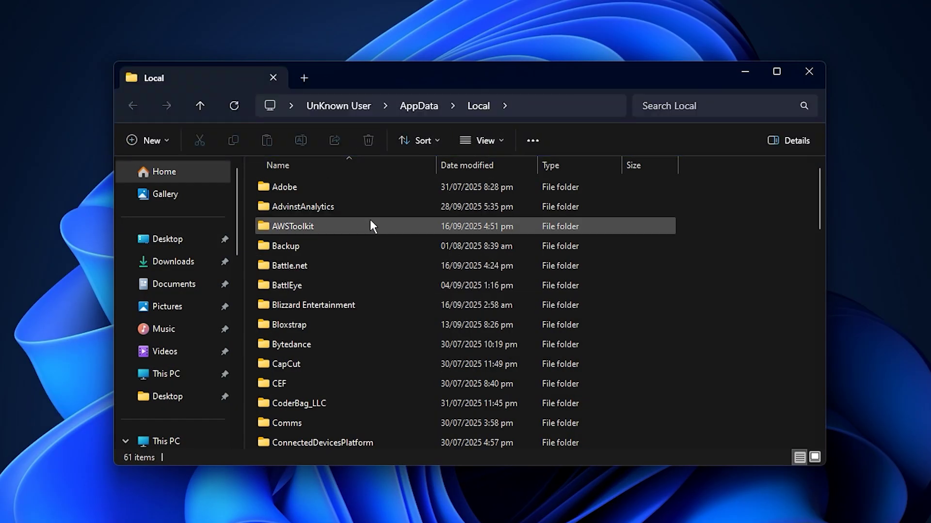
Step: Go to AppData\LocalLow\NVIDIA and select the DXCache folder
click(426, 103)
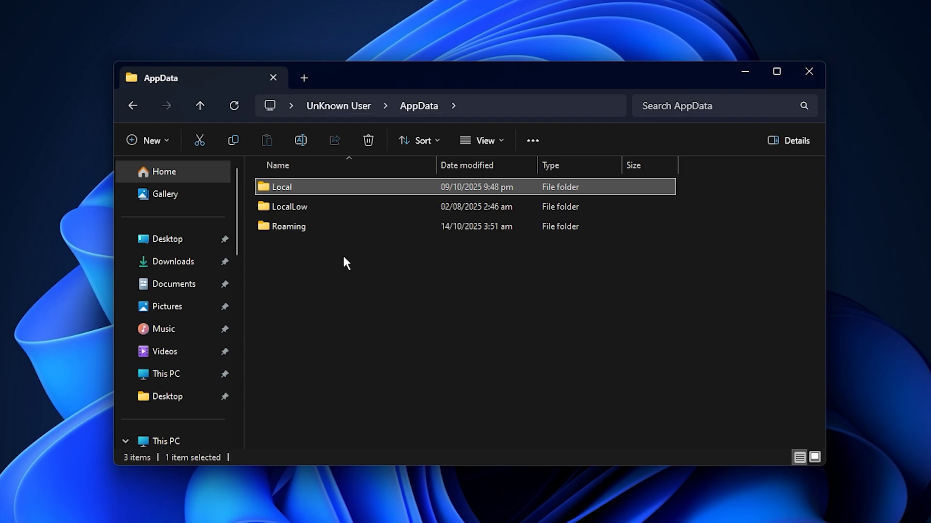
click(324, 205)
double_click(332, 208)
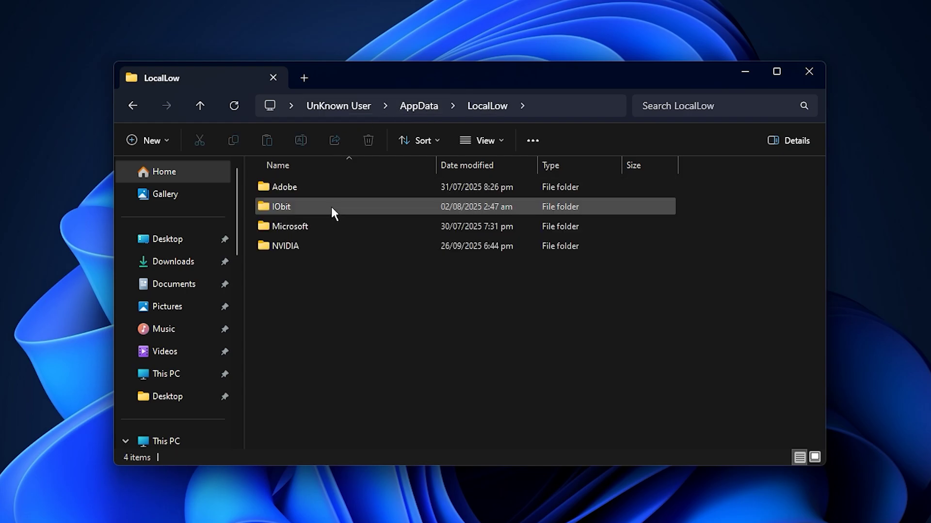
click(313, 243)
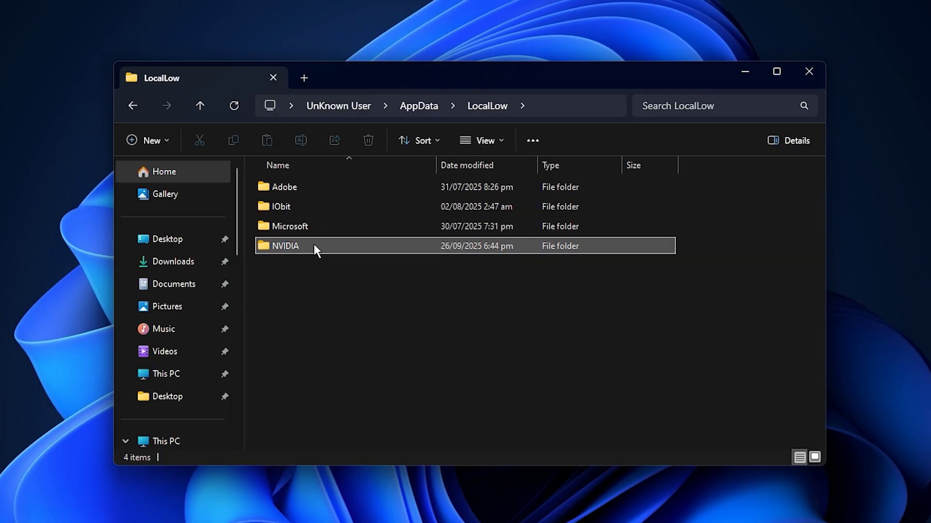
double_click(325, 245)
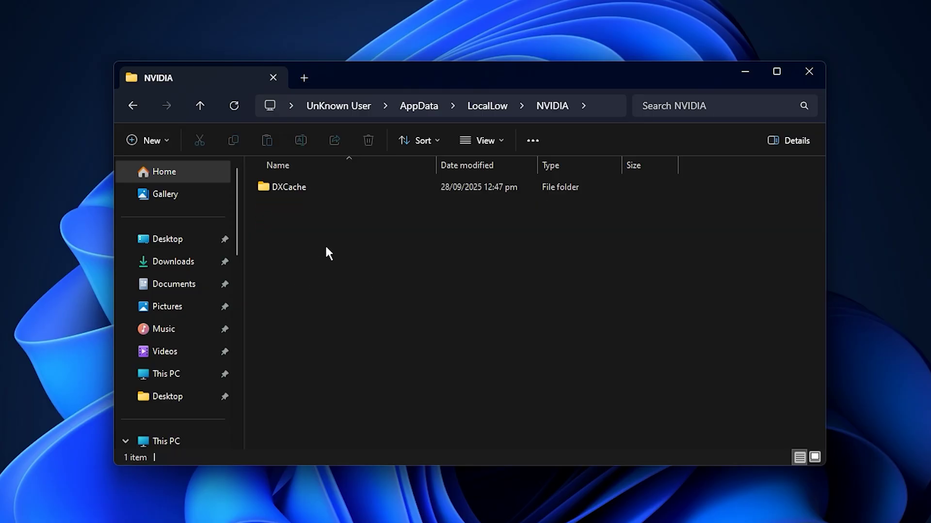
click(339, 194)
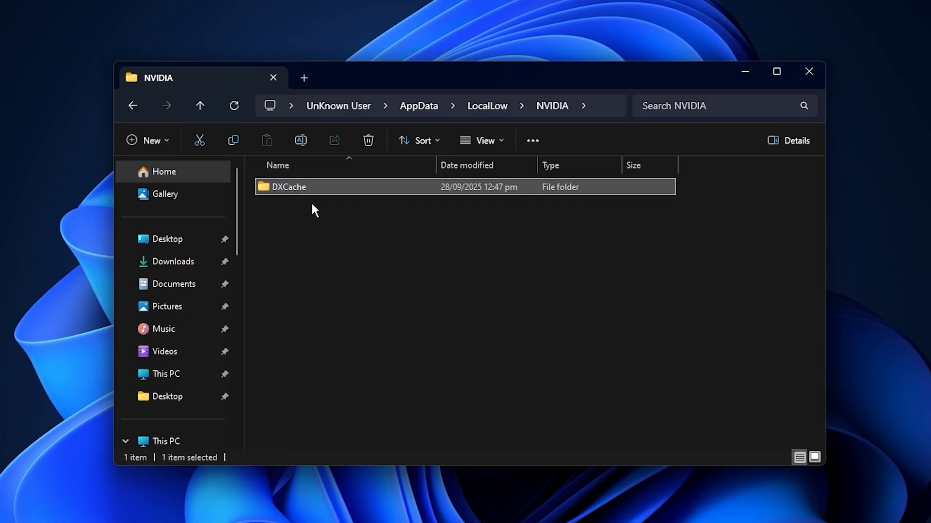
Step: Delete DXCache, then select the profile name in Profile Inspector to choose Fortnite
click(368, 141)
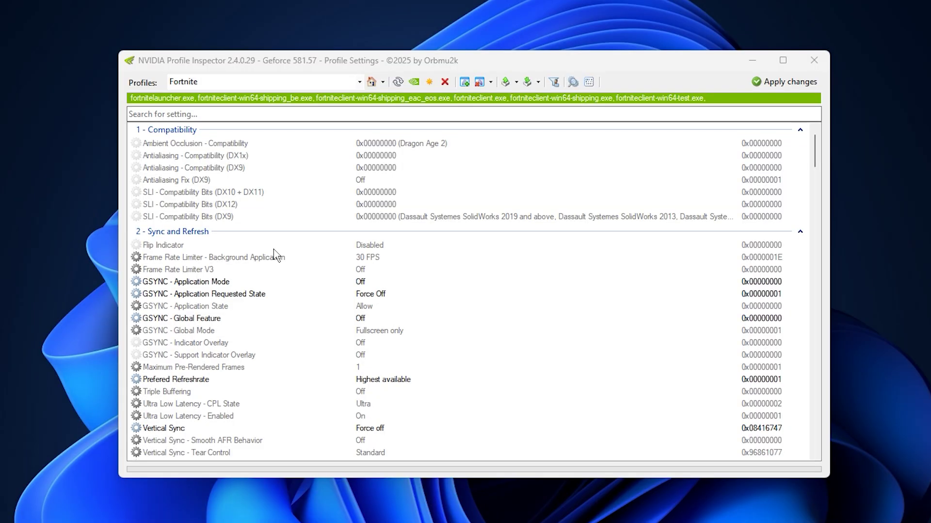
click(214, 81)
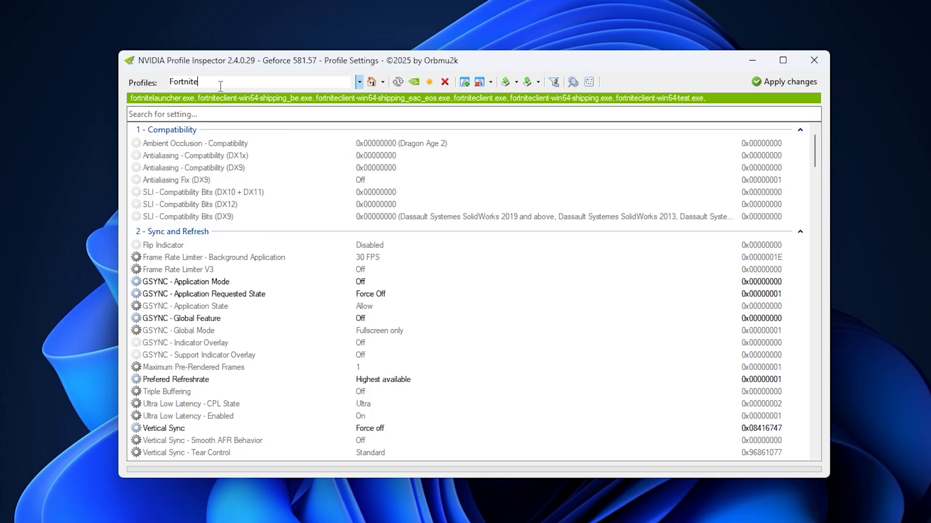
key(ctrl+a)
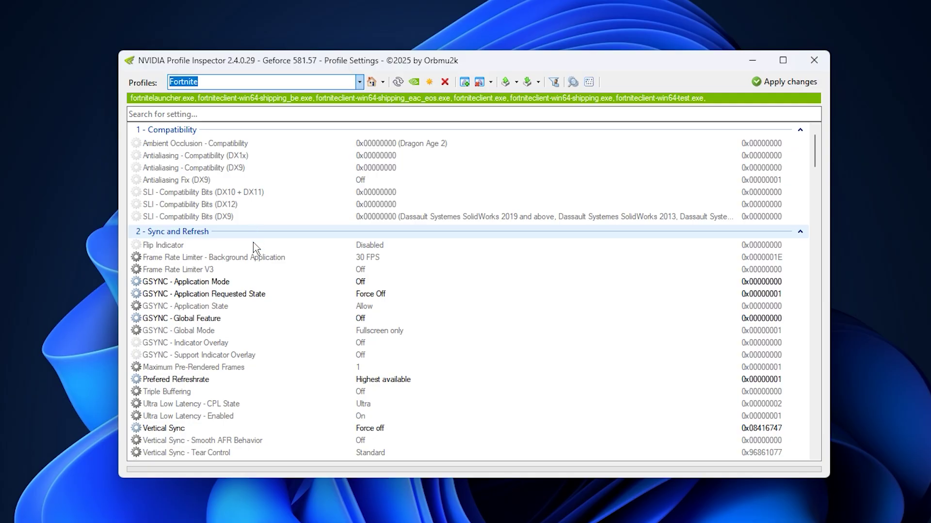
click(359, 82)
click(360, 82)
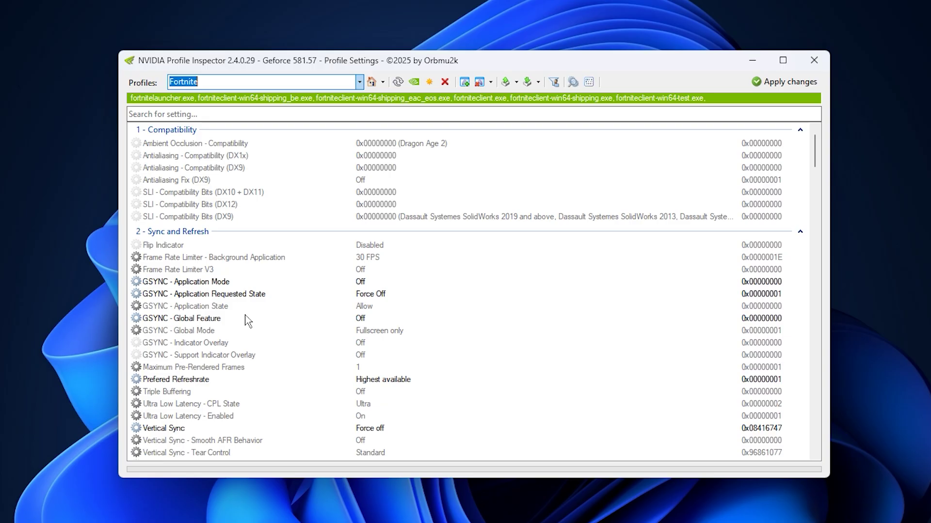
click(210, 371)
click(359, 368)
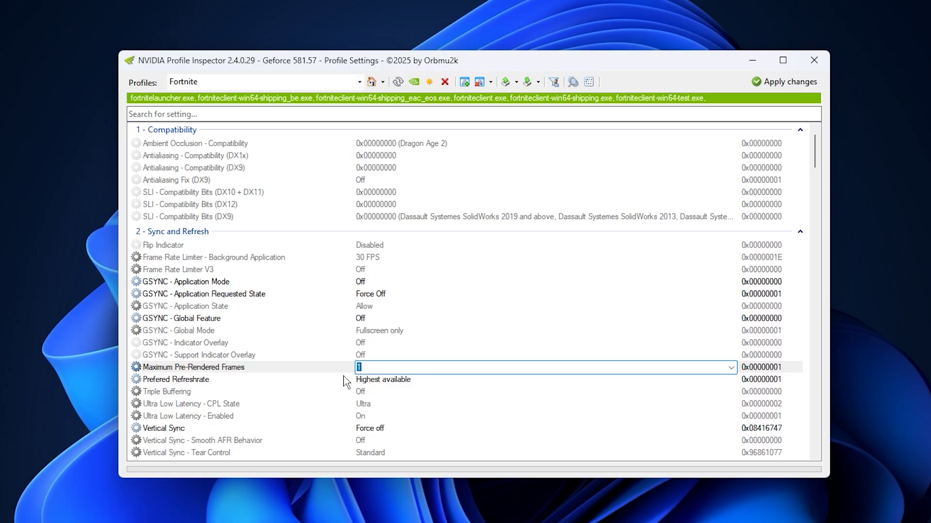
click(196, 380)
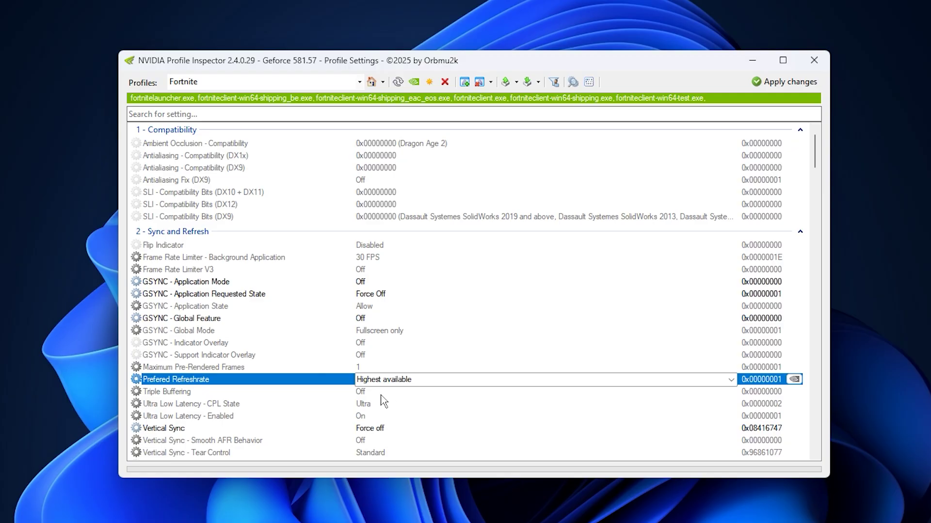
scroll(386, 401, down, 3)
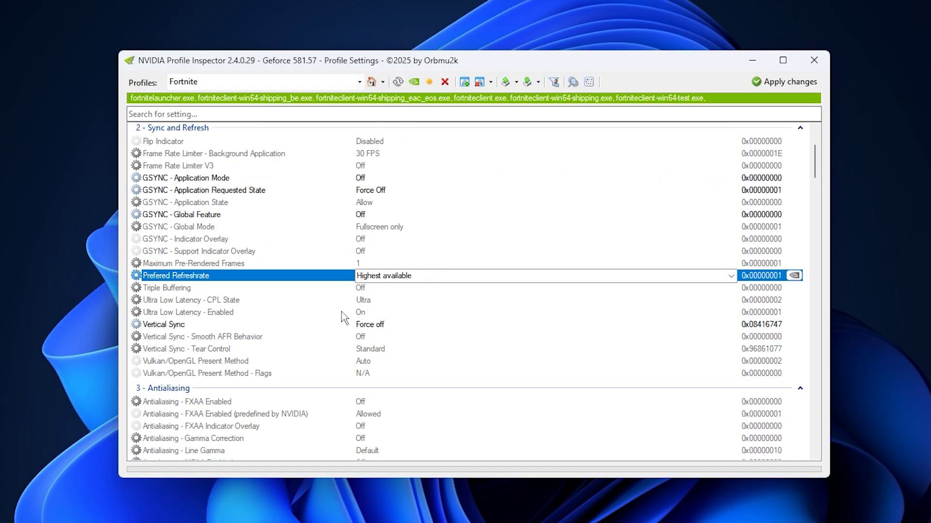
click(367, 323)
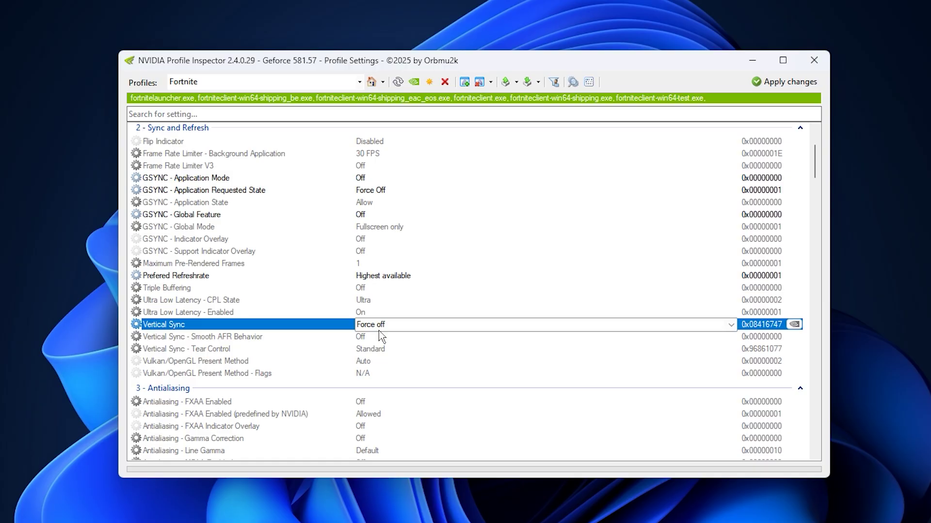
scroll(380, 336, down, 5)
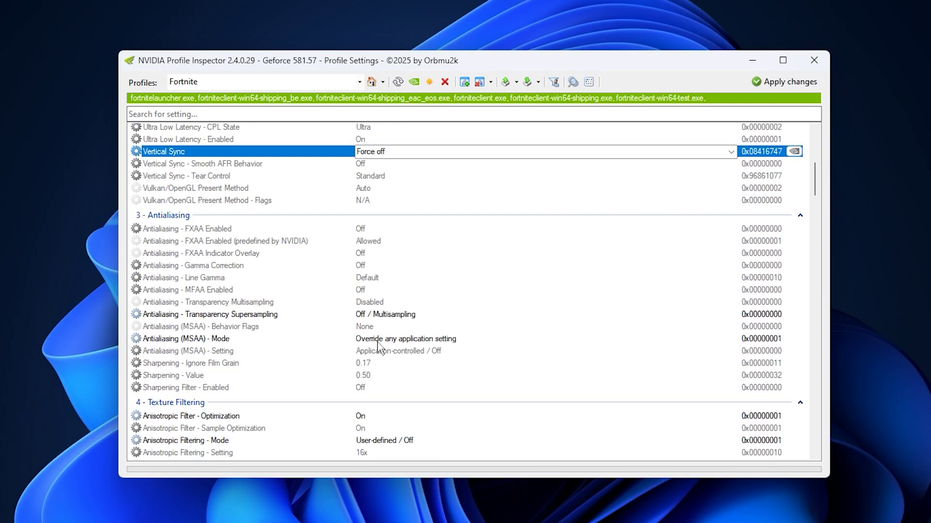
Step: Review the FXAA, MFAA, transparency multisampling/supersampling and MSAA mode antialiasing settings
click(200, 230)
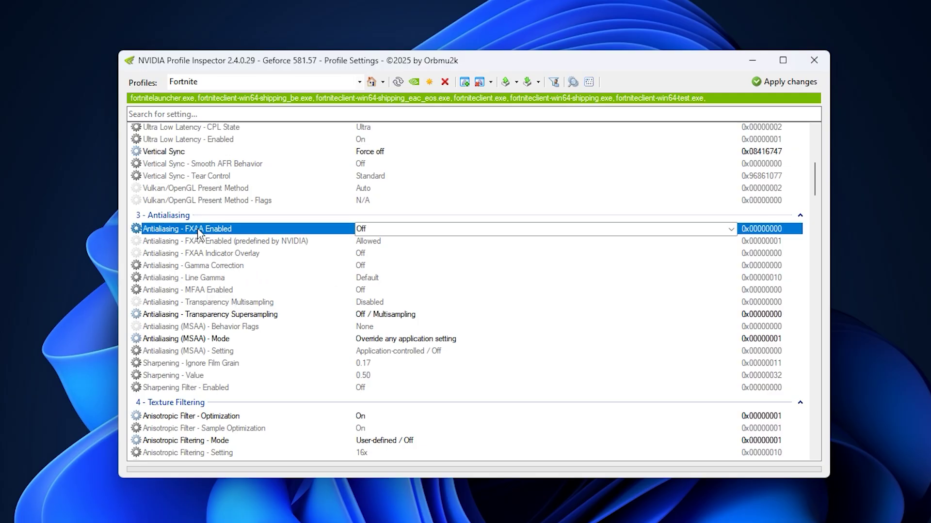
click(211, 290)
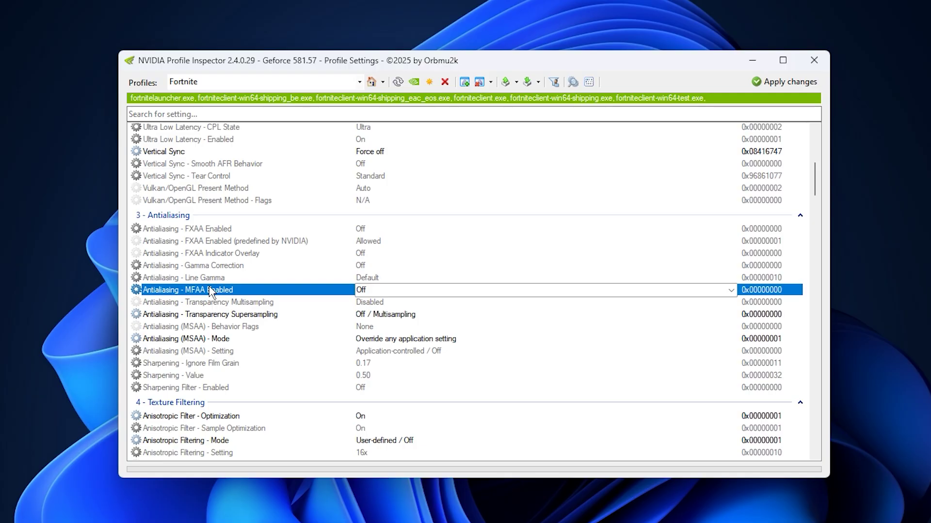
click(238, 303)
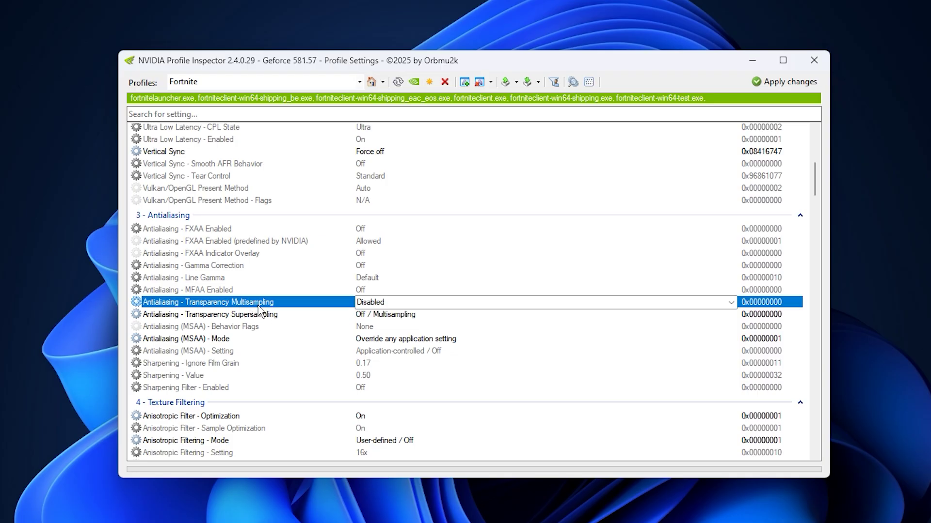
click(248, 315)
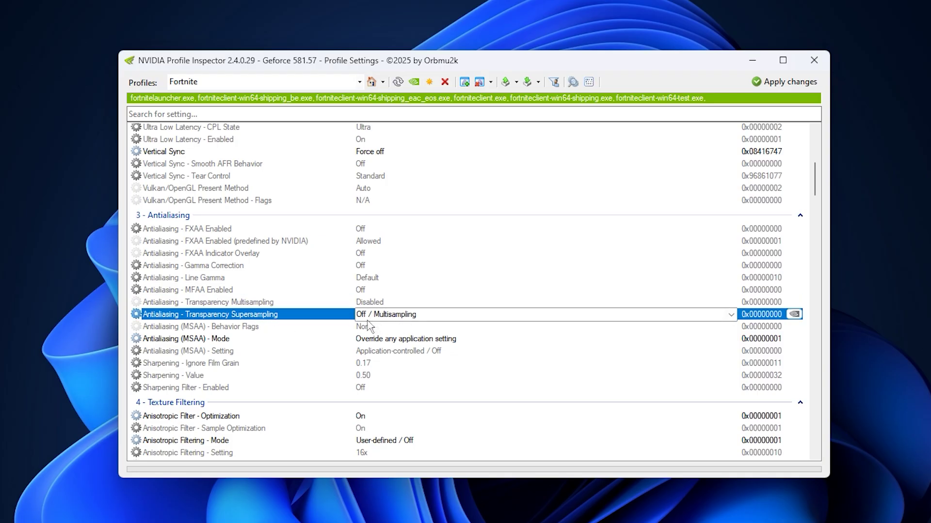
click(216, 341)
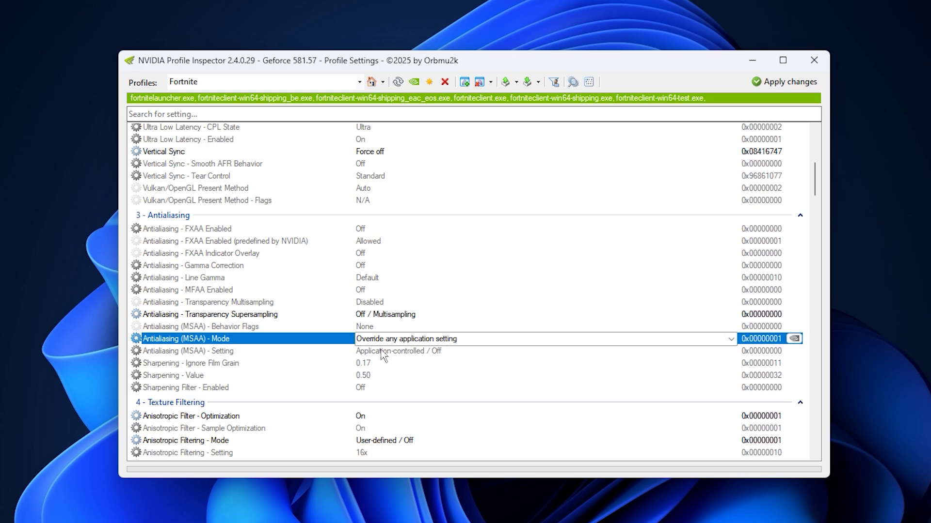
Step: Set Antialiasing - Gamma Correction to On
click(241, 269)
click(411, 268)
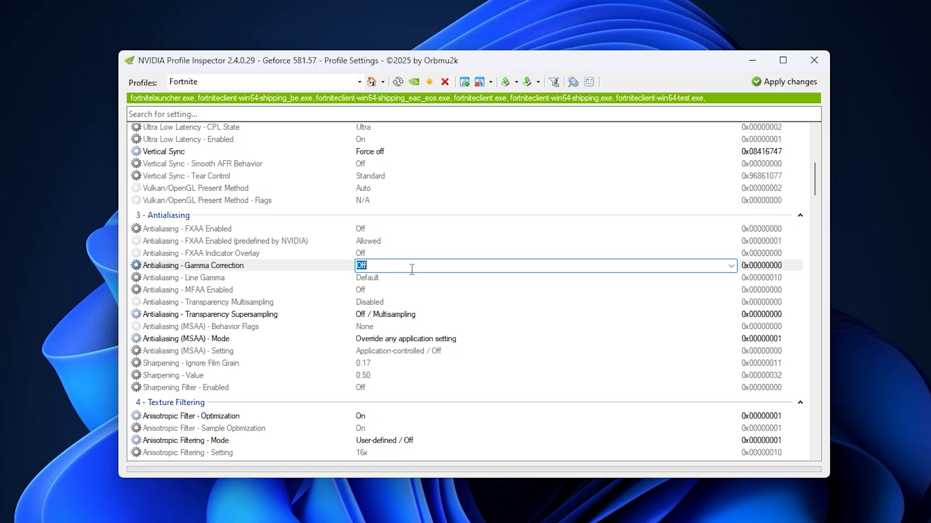
click(732, 265)
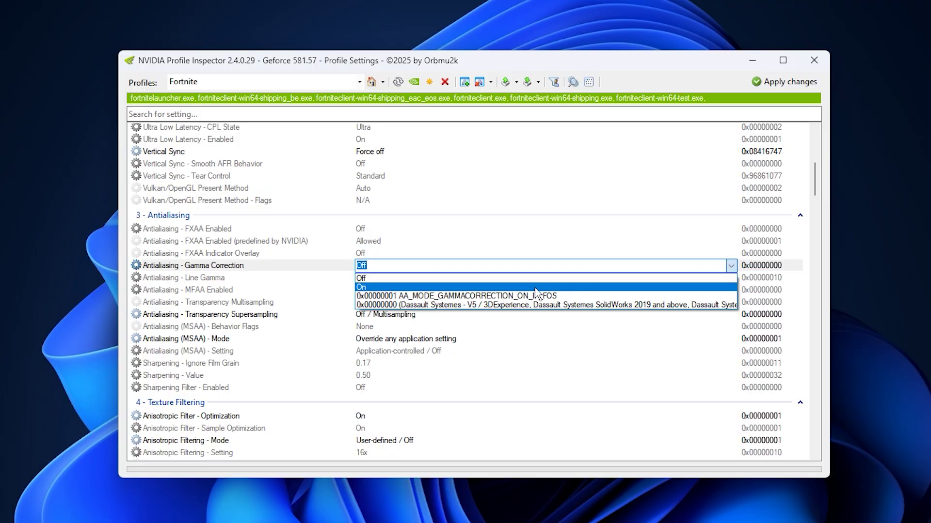
click(434, 288)
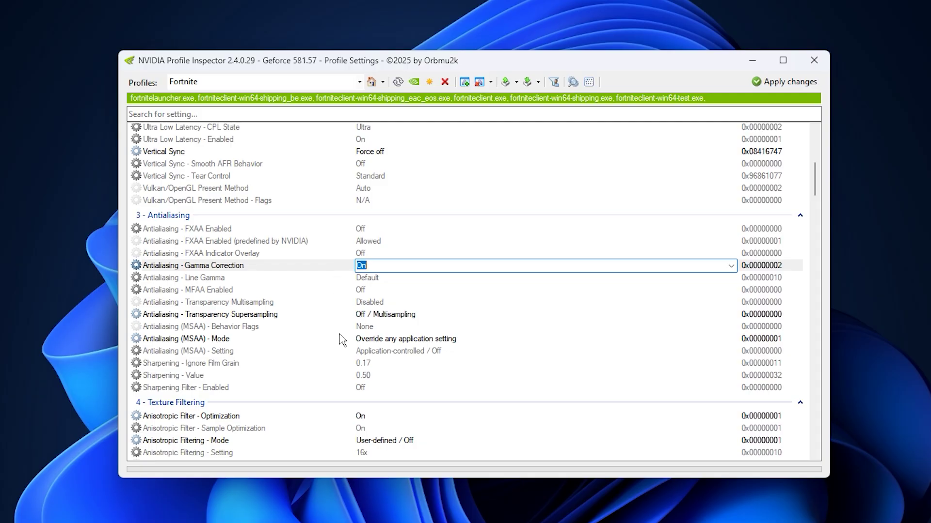
Step: Review the Anisotropic Filter optimization, sample optimization and mode settings
scroll(343, 339, down, 5)
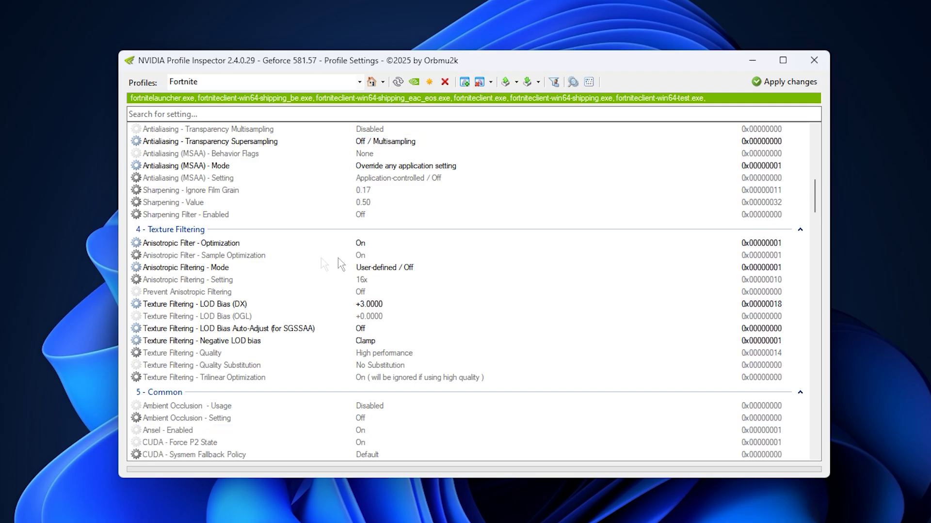
click(228, 246)
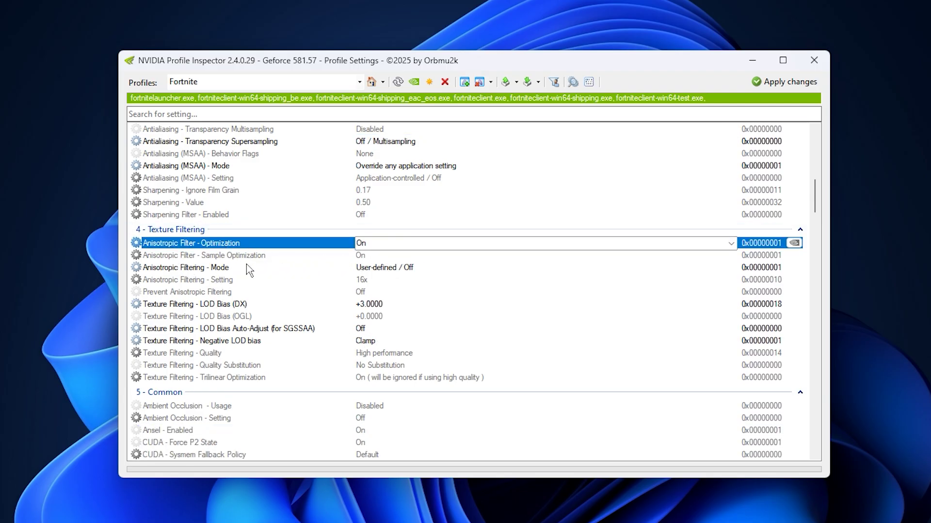
key(Down)
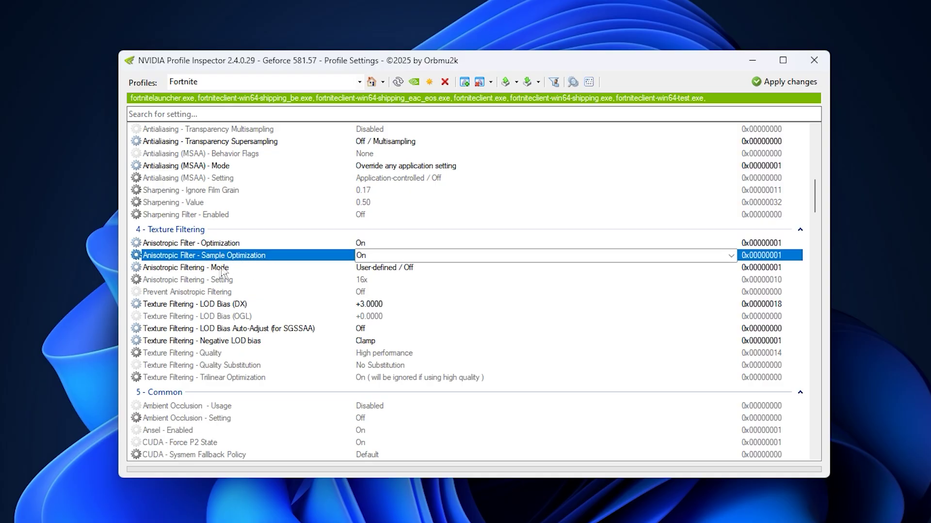
key(Down)
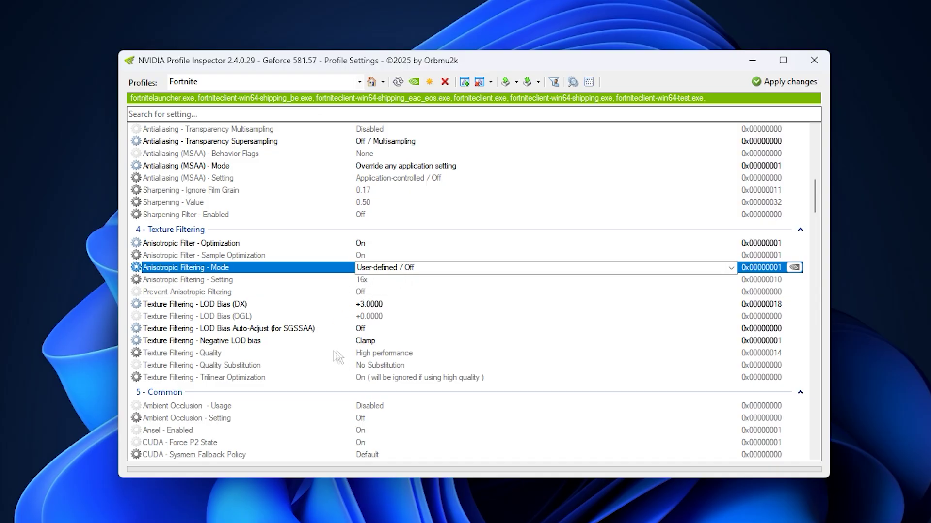
Step: Set Texture Filtering Quality to High performance, LOD Bias Auto-Adjust Off, Negative LOD bias Clamp
click(318, 355)
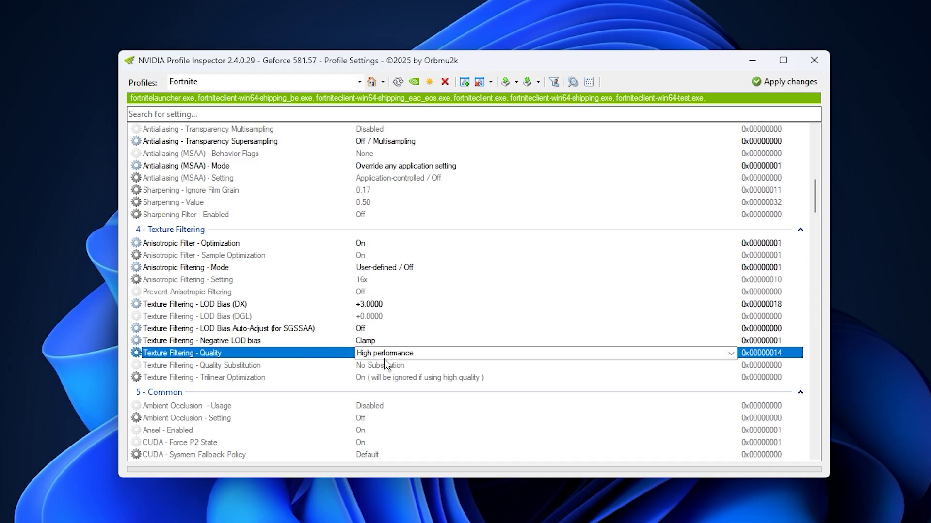
click(279, 330)
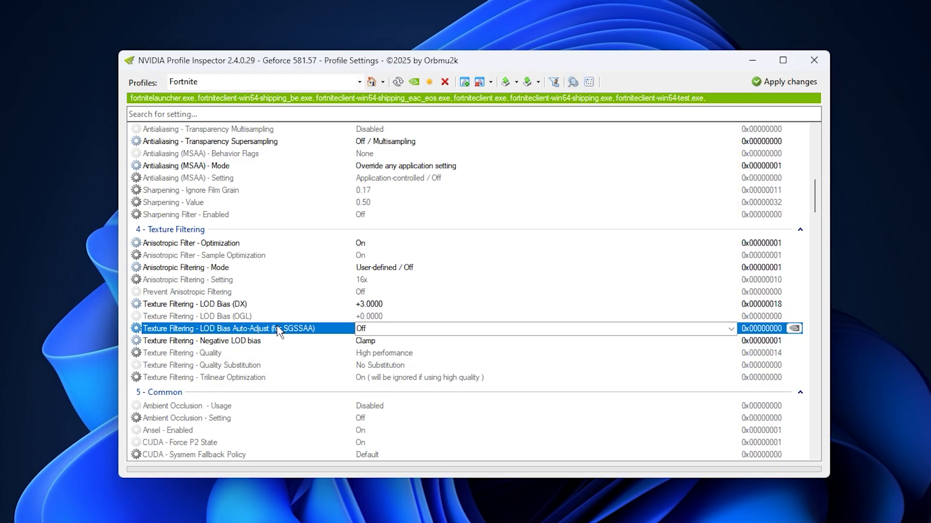
click(279, 342)
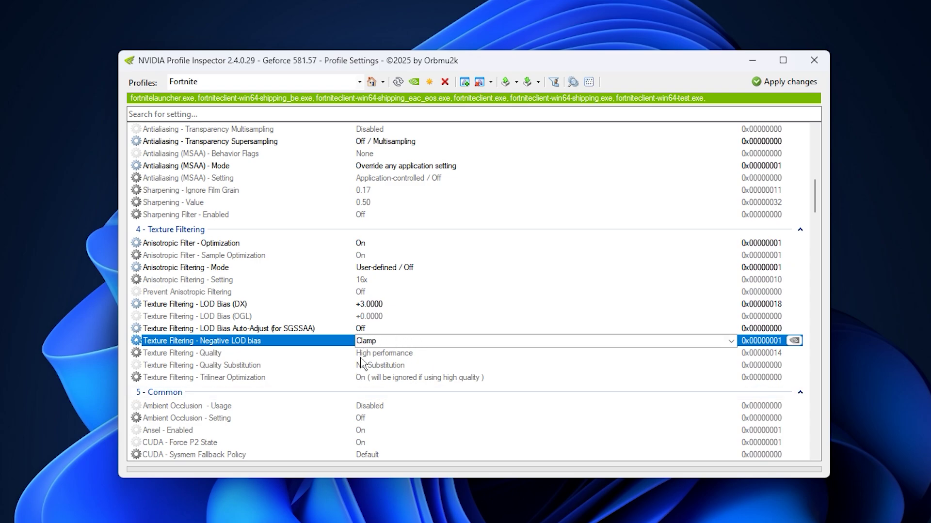
Step: Check Power Management is Prefer maximum performance, Shader Cache 10GB, Threaded Optimization Auto
scroll(361, 362, down, 9)
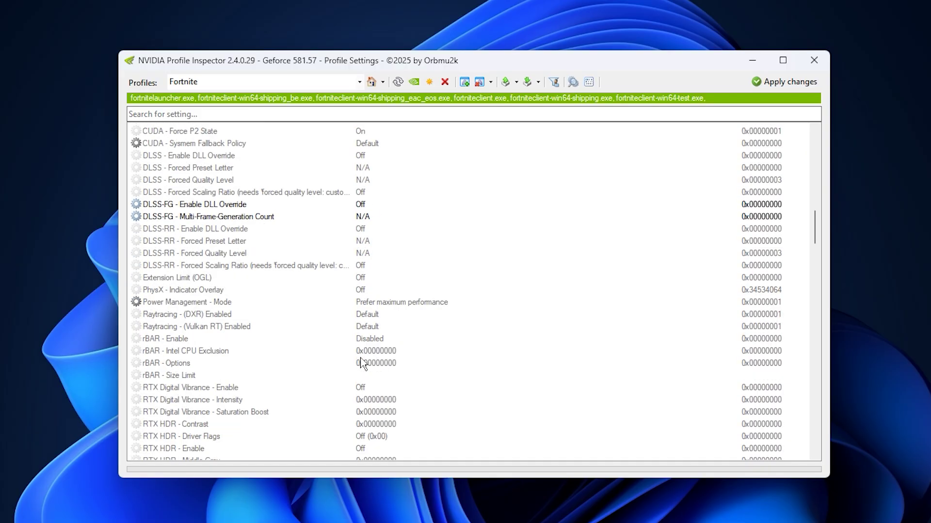
scroll(362, 365, down, 4)
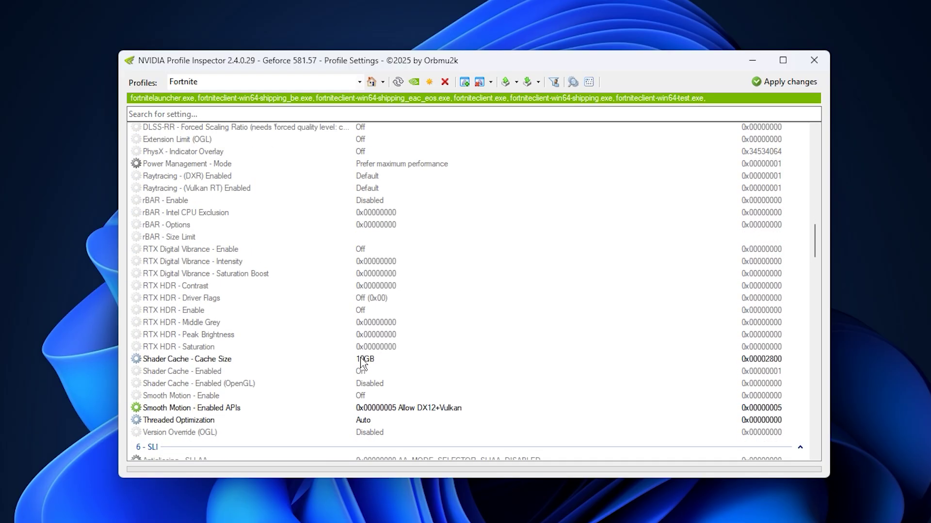
scroll(362, 362, up, 2)
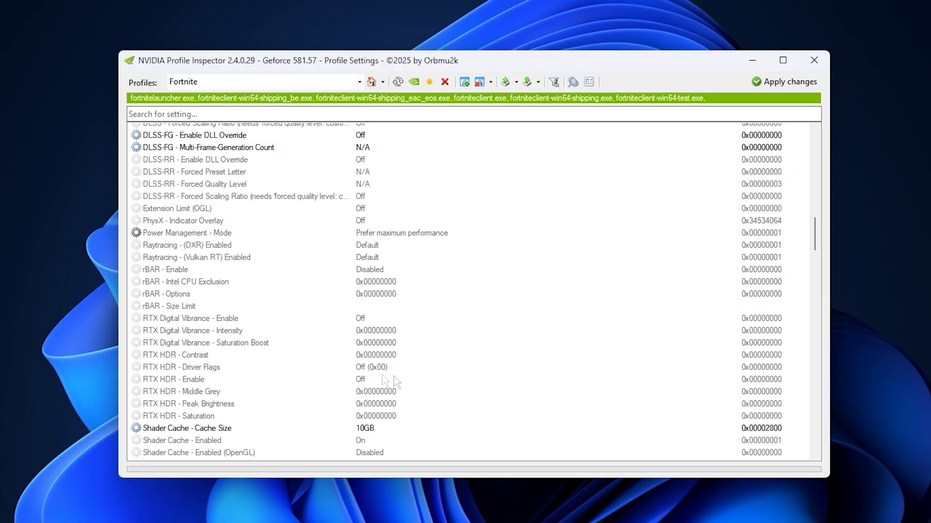
click(212, 236)
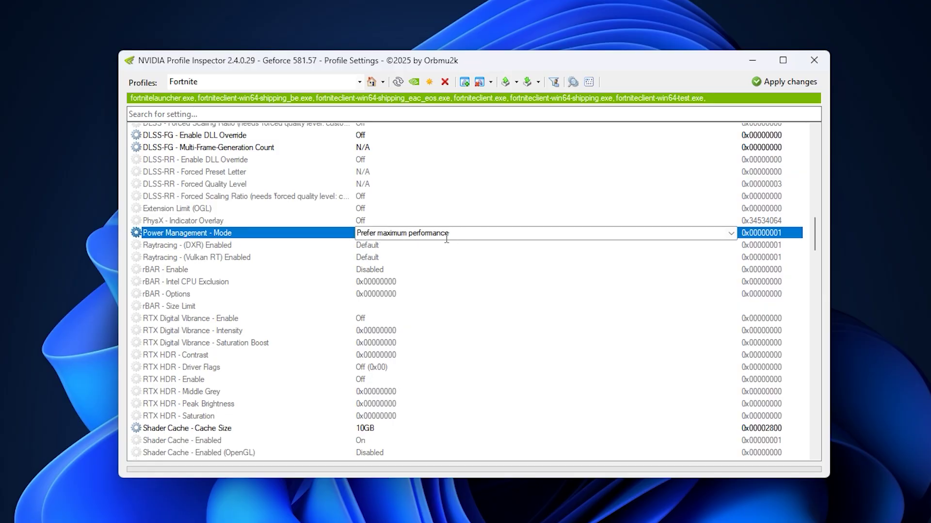
click(213, 430)
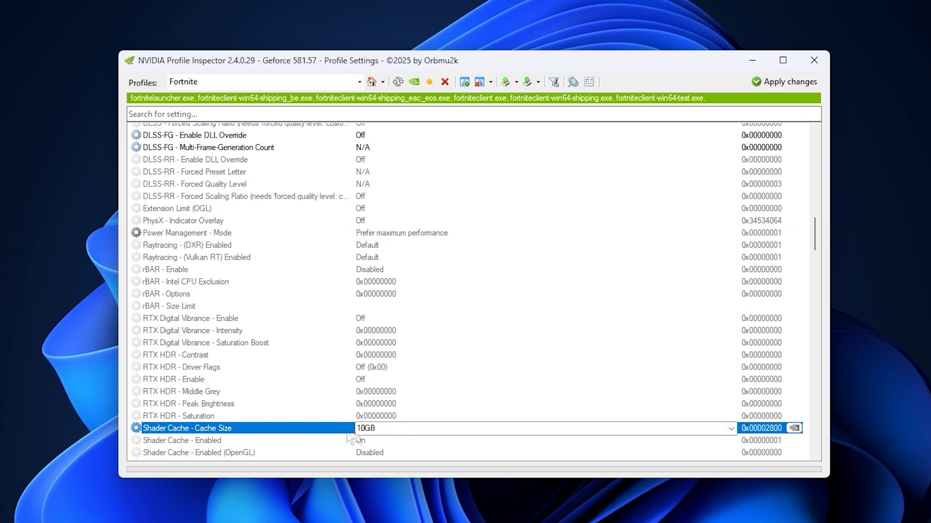
scroll(293, 421, down, 1)
scroll(379, 418, down, 2)
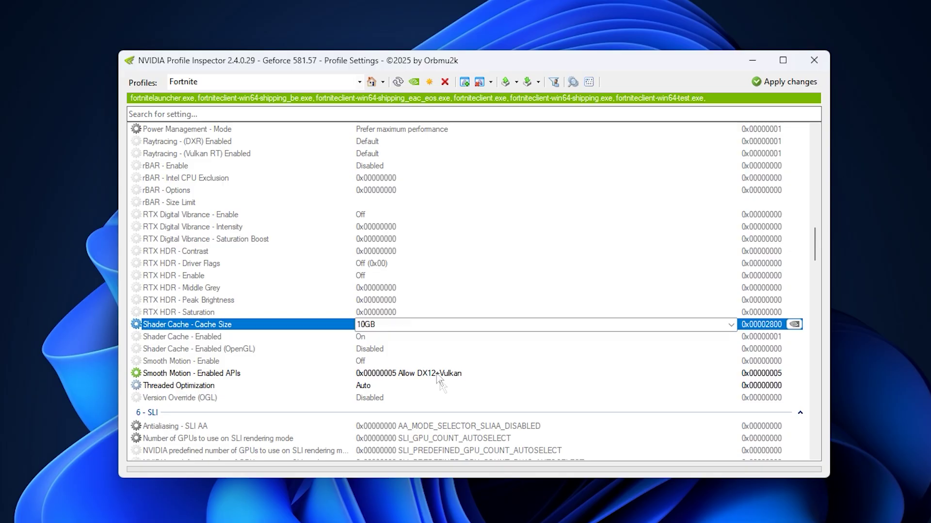
click(187, 387)
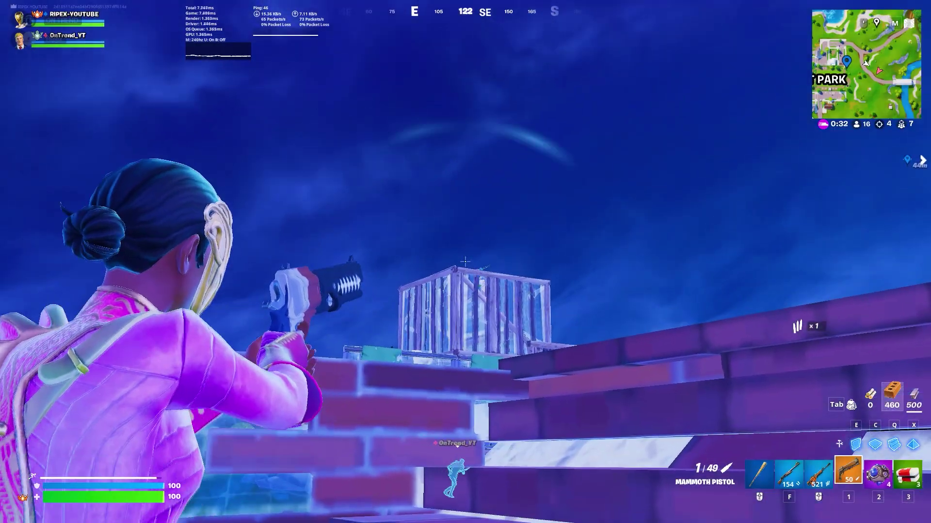
Step: Shoot the nearby opponent with the pistol, then swap to shockwave grenades and pump shotgun
click(465, 262)
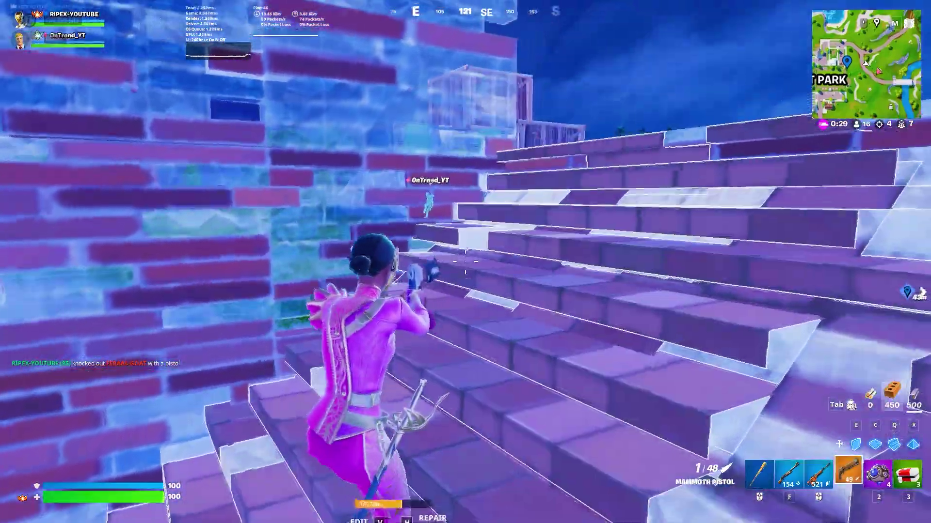
key(2)
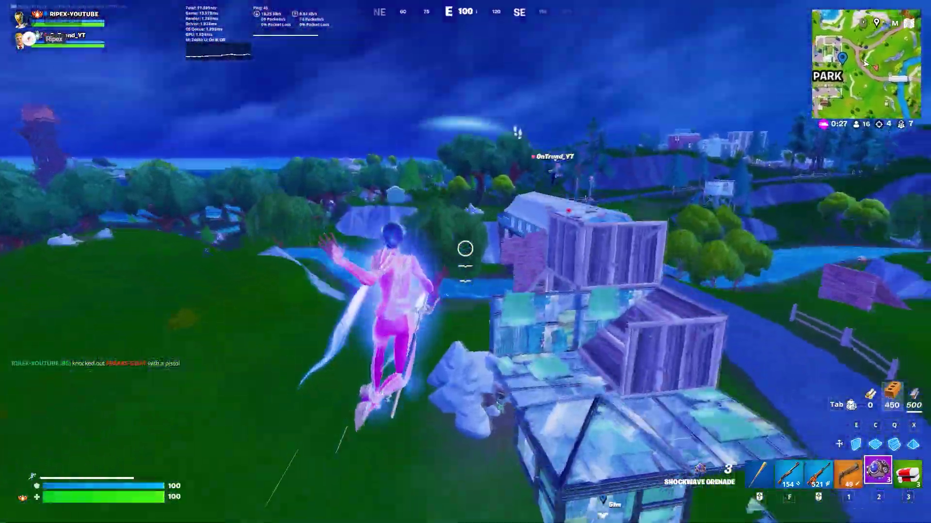
key(1)
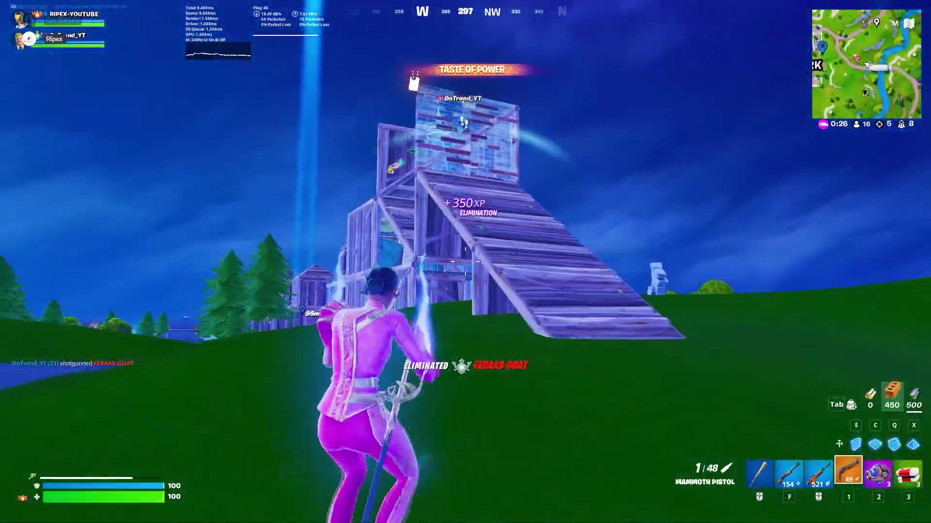
scroll(465, 262, up, 1)
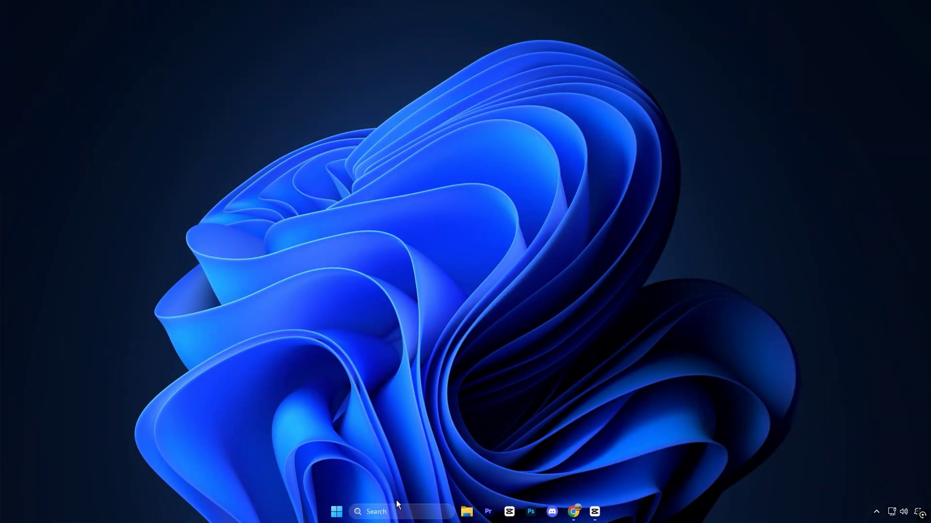
Step: Search 'nv' from the taskbar and launch NVIDIA Control Panel
click(396, 504)
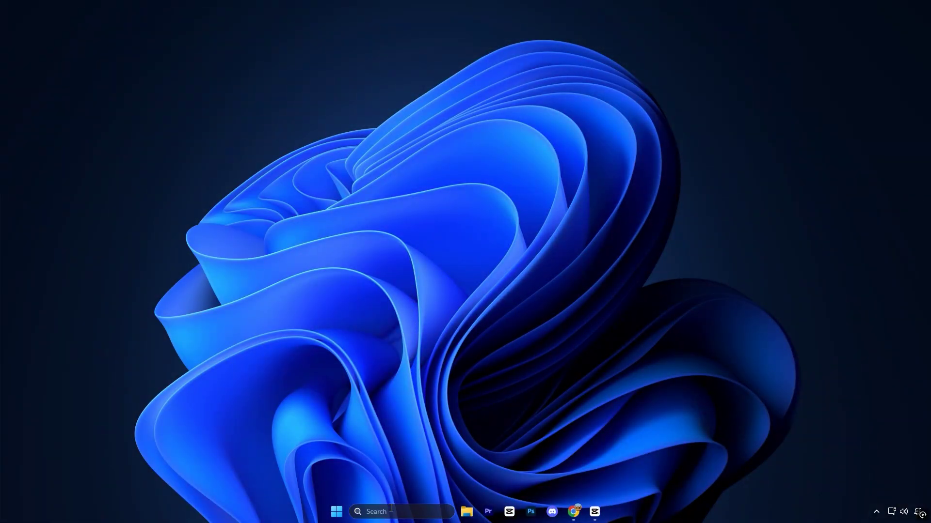
text(nv)
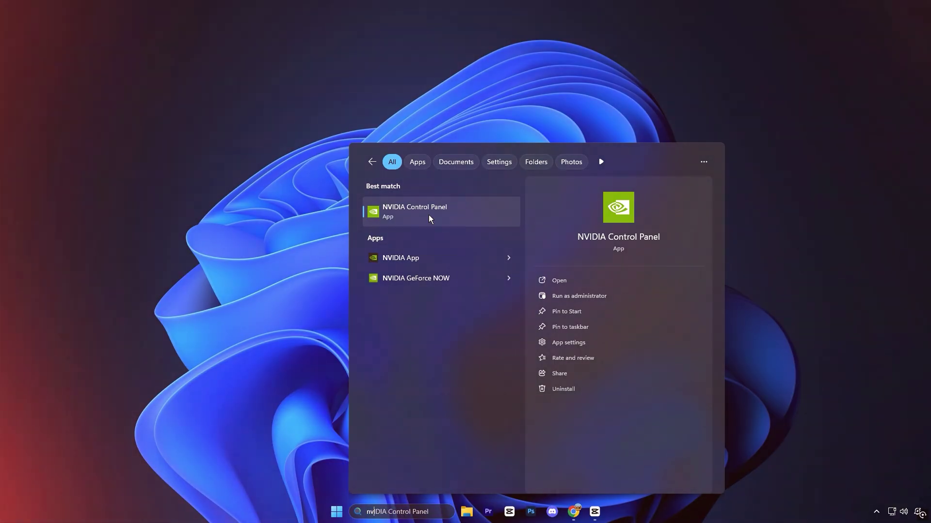
click(428, 214)
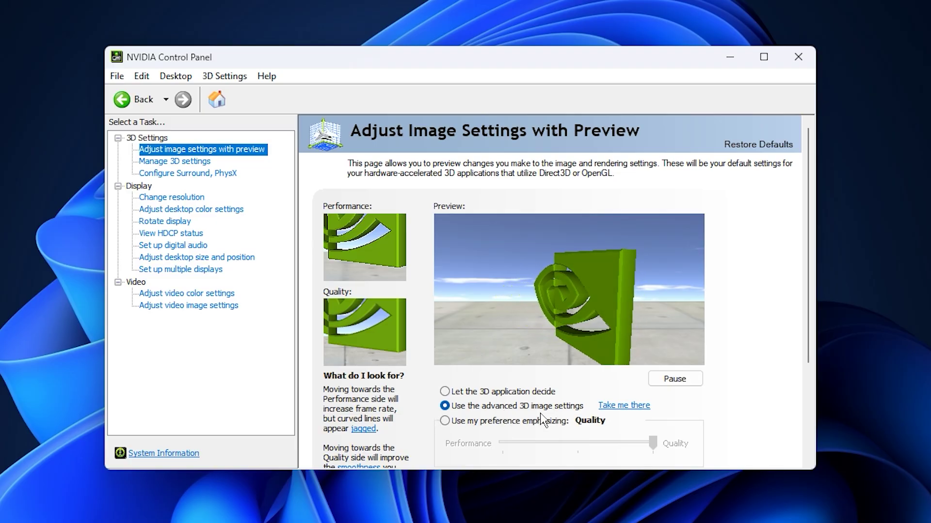
Step: In Manage 3D settings, keep Image Scaling Off and check Ambient Occlusion is Off
click(616, 407)
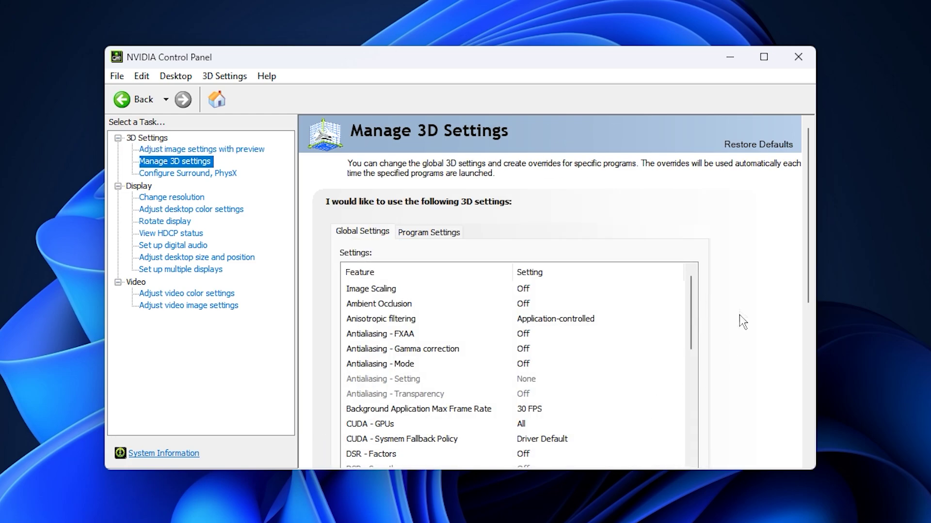
scroll(740, 320, down, 1)
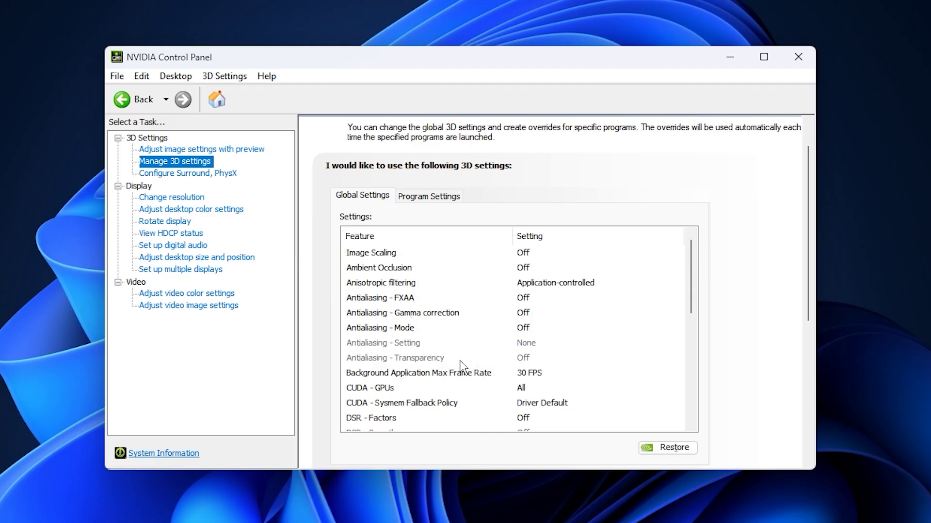
click(373, 253)
click(523, 253)
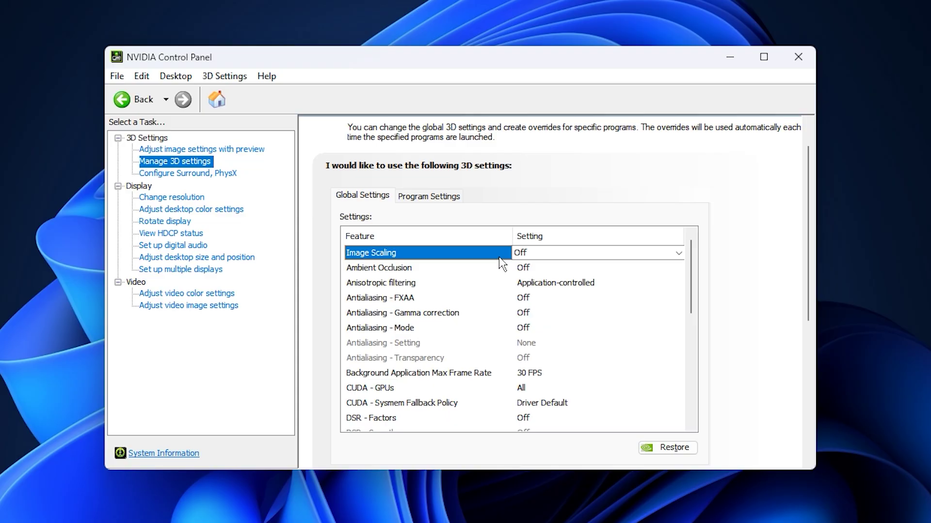
click(548, 253)
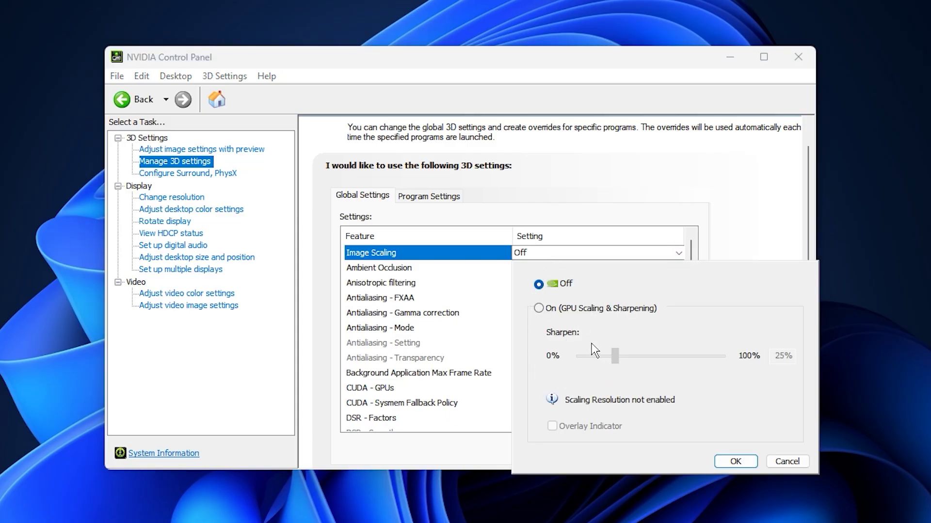
click(729, 466)
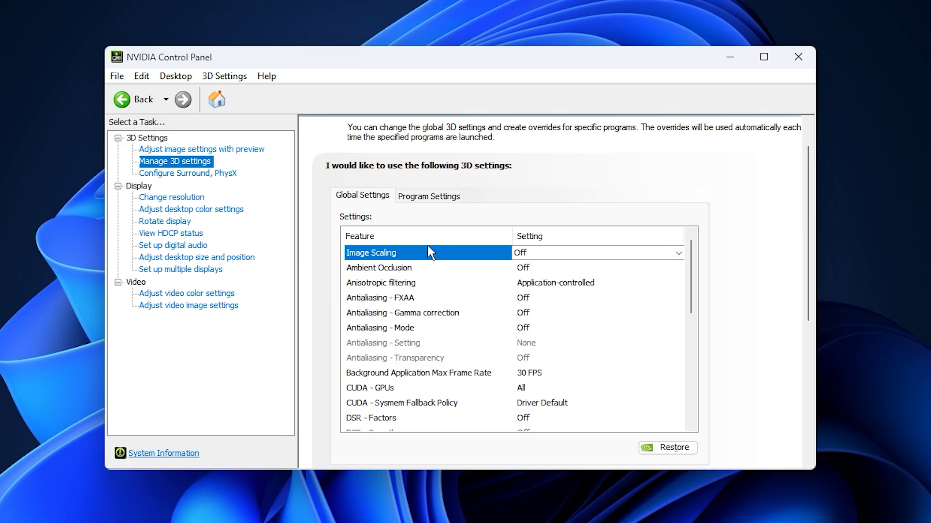
click(392, 268)
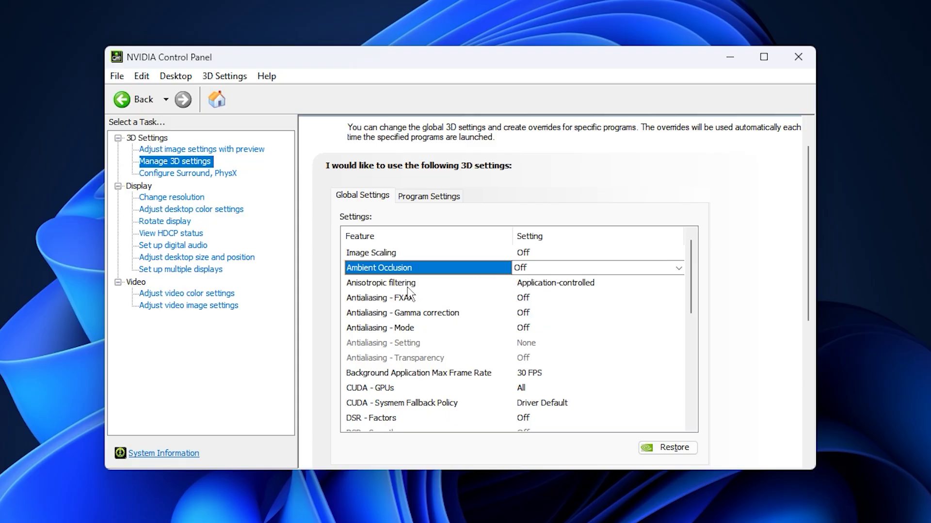
Step: Set Anisotropic filtering to 16x and confirm Antialiasing - FXAA stays Off
click(387, 286)
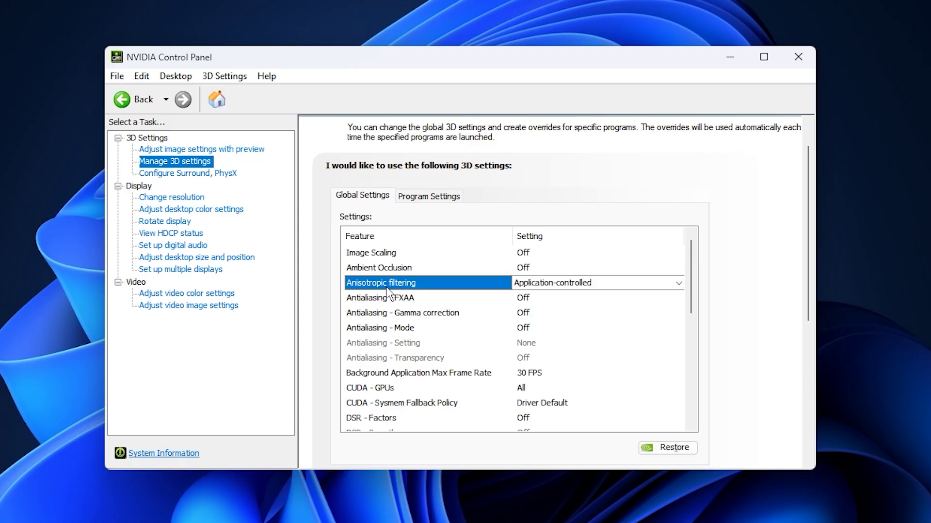
click(535, 287)
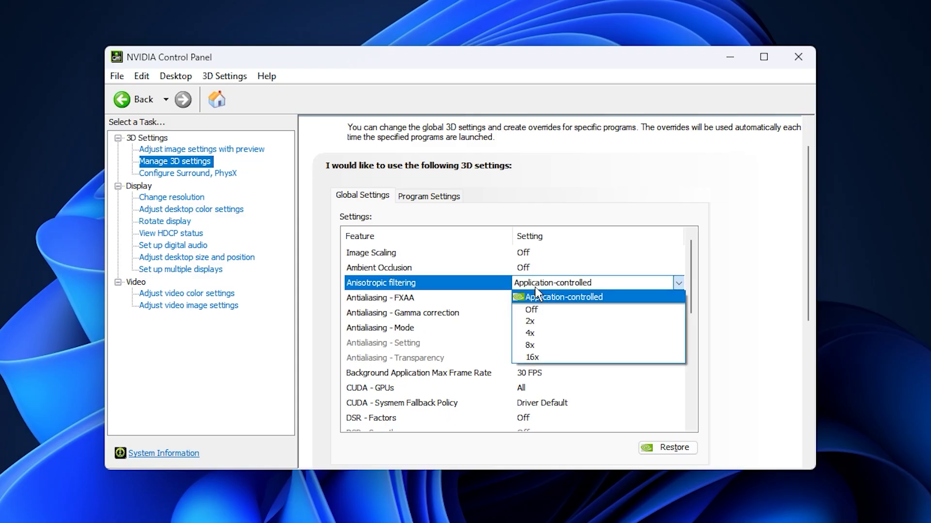
click(542, 355)
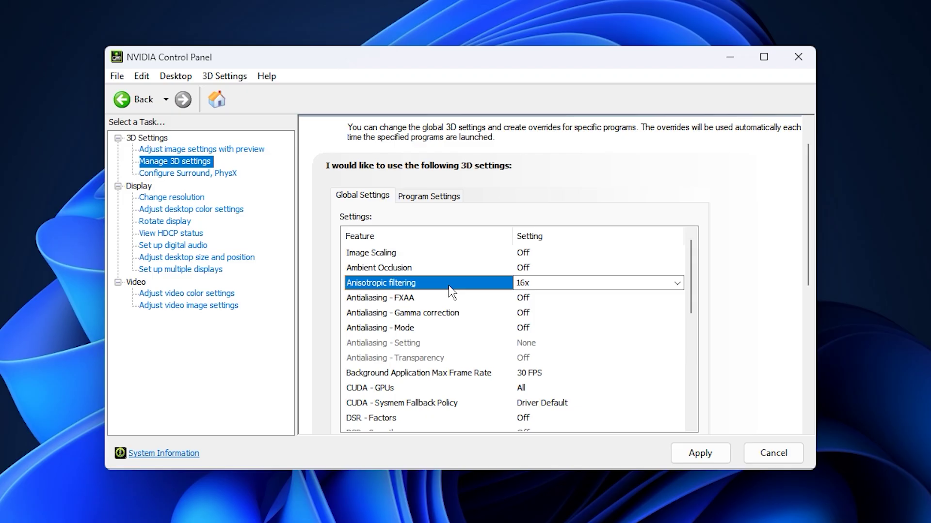
click(396, 299)
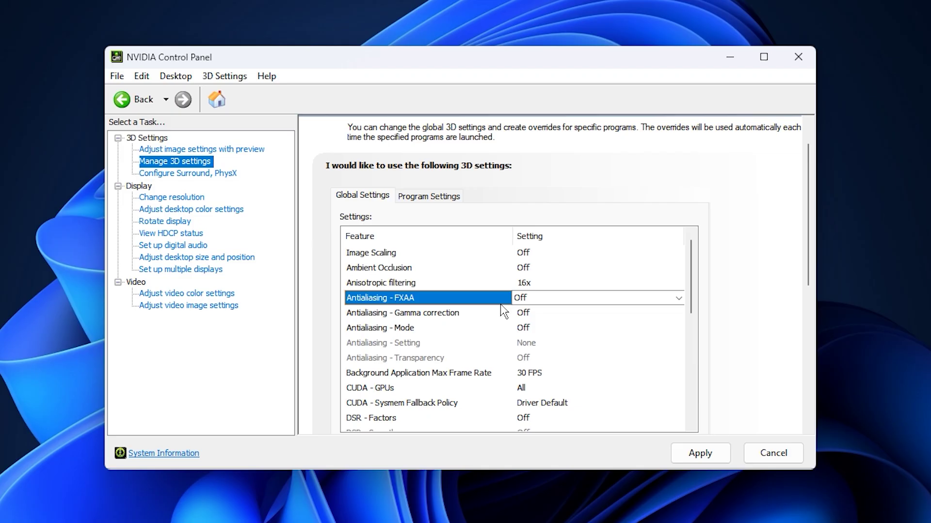
Step: Keep Antialiasing - Gamma correction Off
click(437, 316)
click(554, 315)
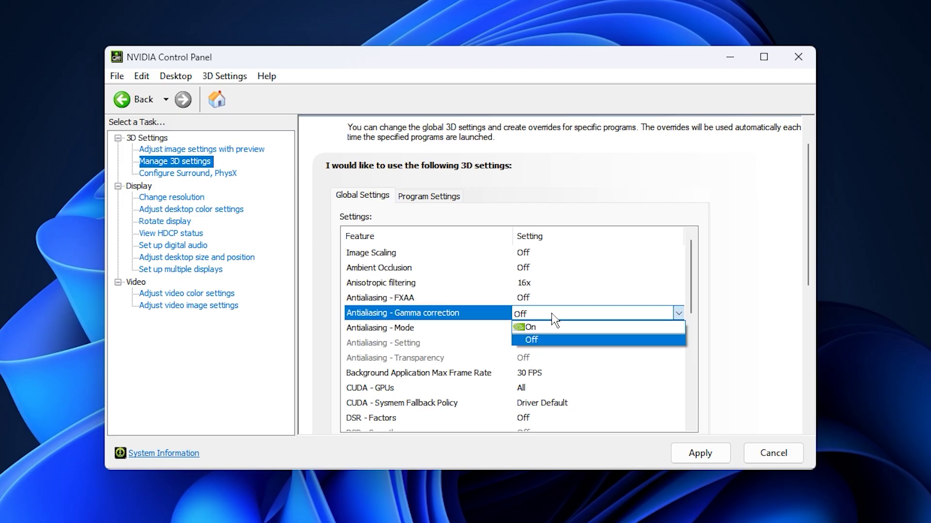
click(552, 314)
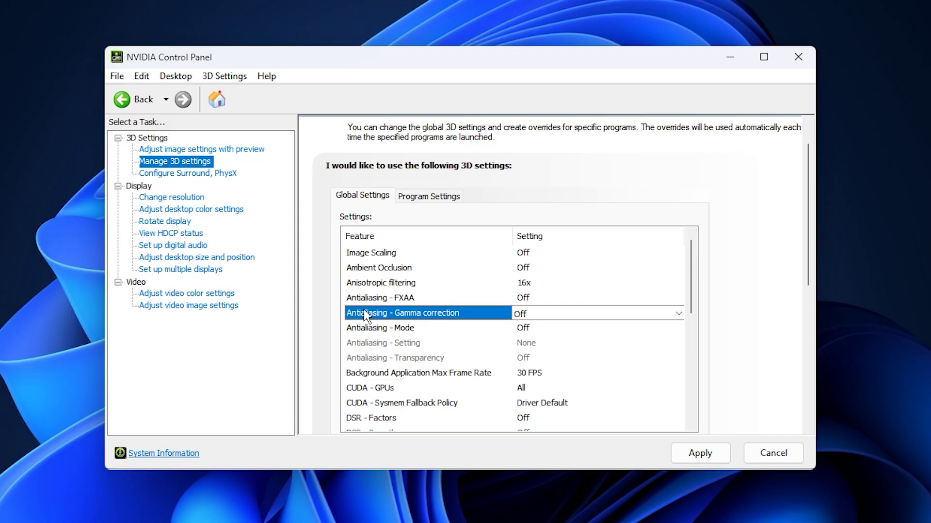
Step: Set Antialiasing - Mode to Application-controlled and leave Antialiasing - Transparency Off
click(407, 328)
click(522, 329)
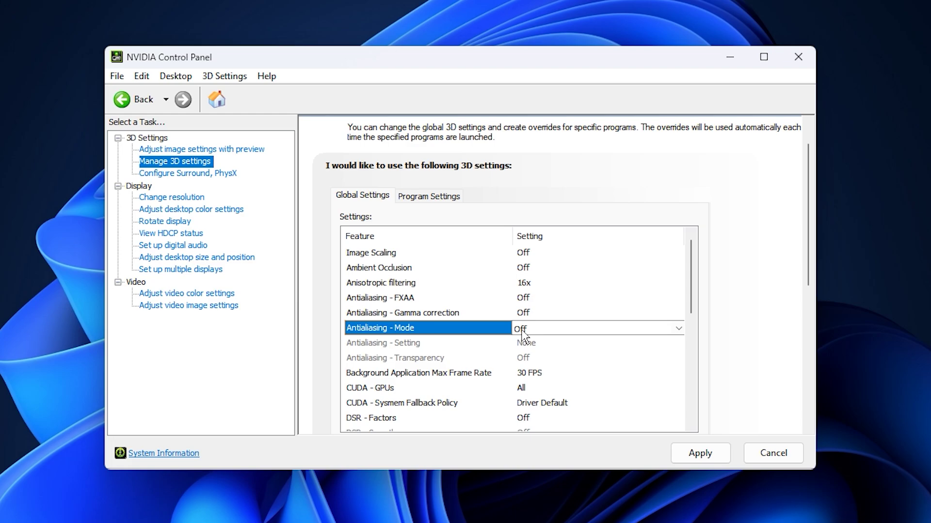
click(536, 332)
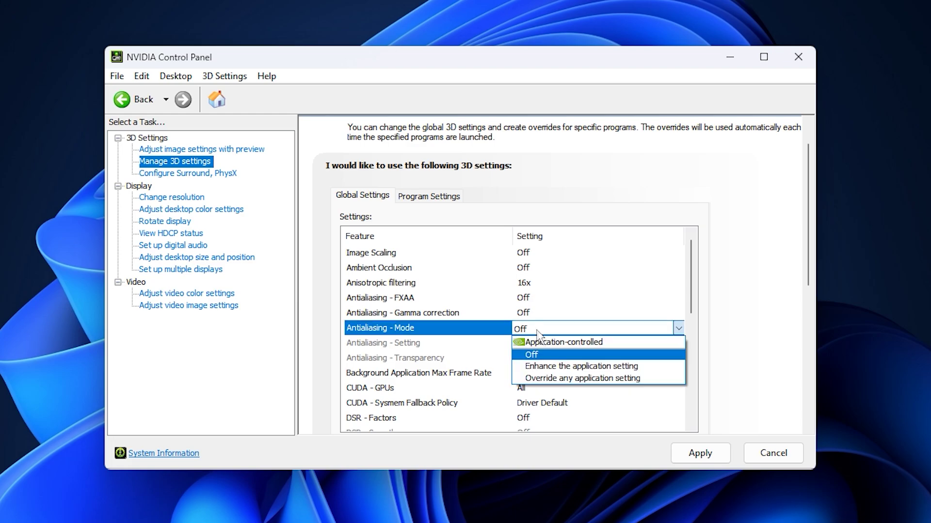
click(542, 344)
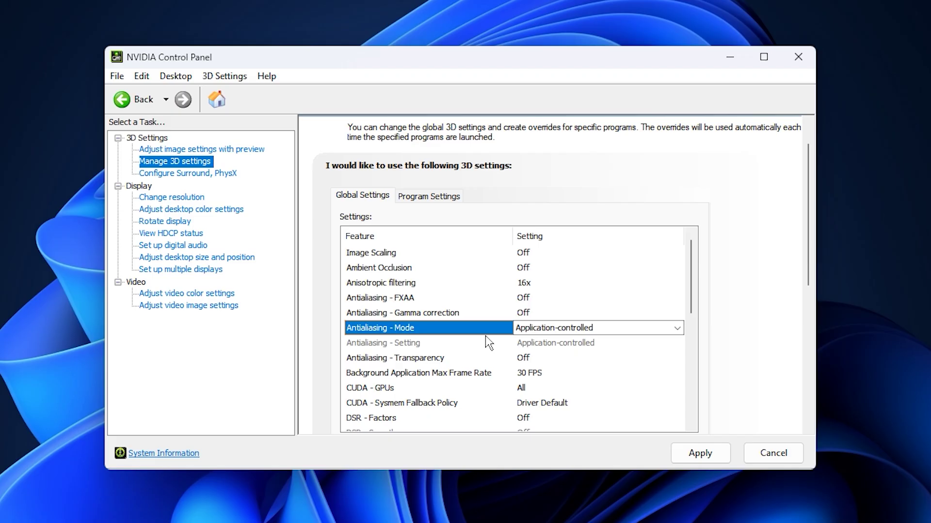
click(426, 361)
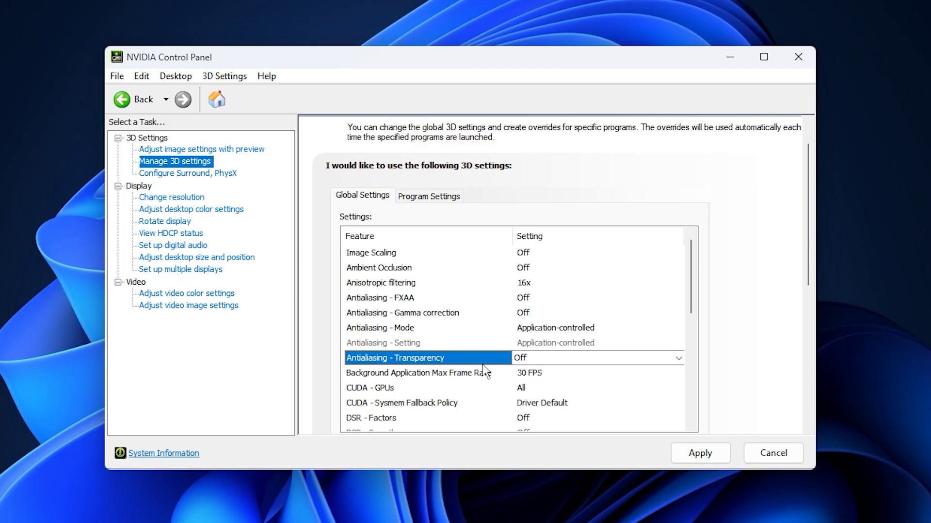
scroll(484, 371, down, 2)
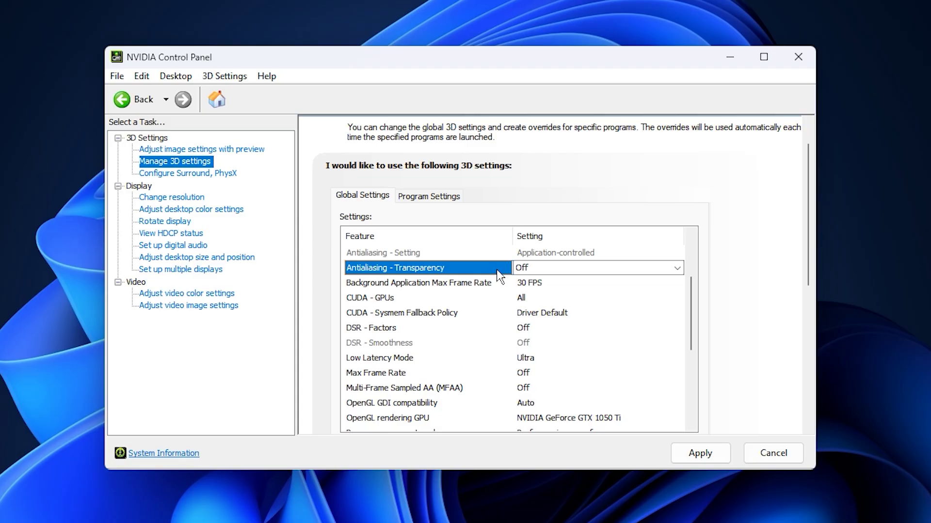
click(418, 282)
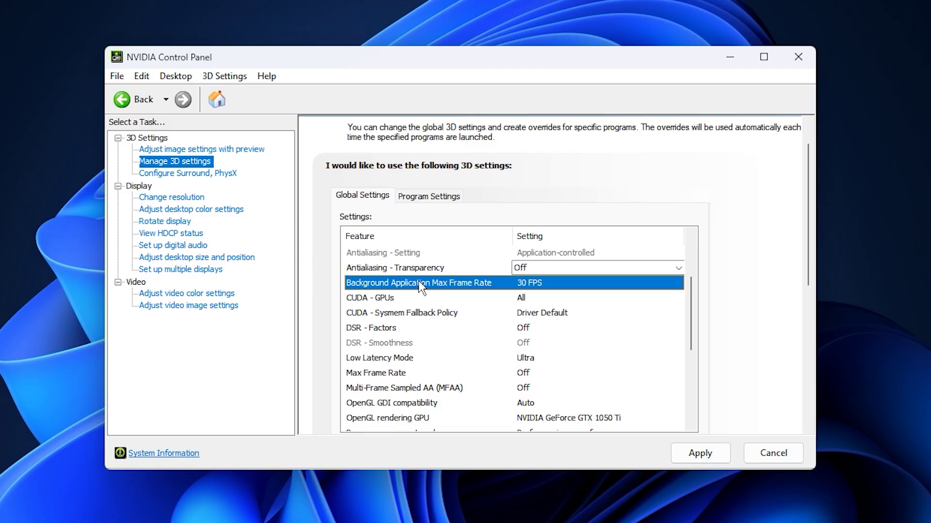
click(540, 283)
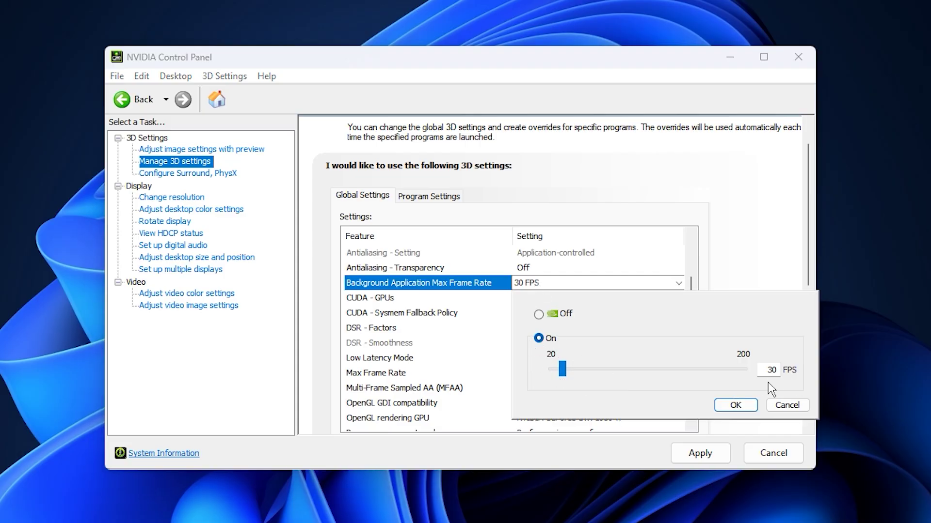
click(752, 403)
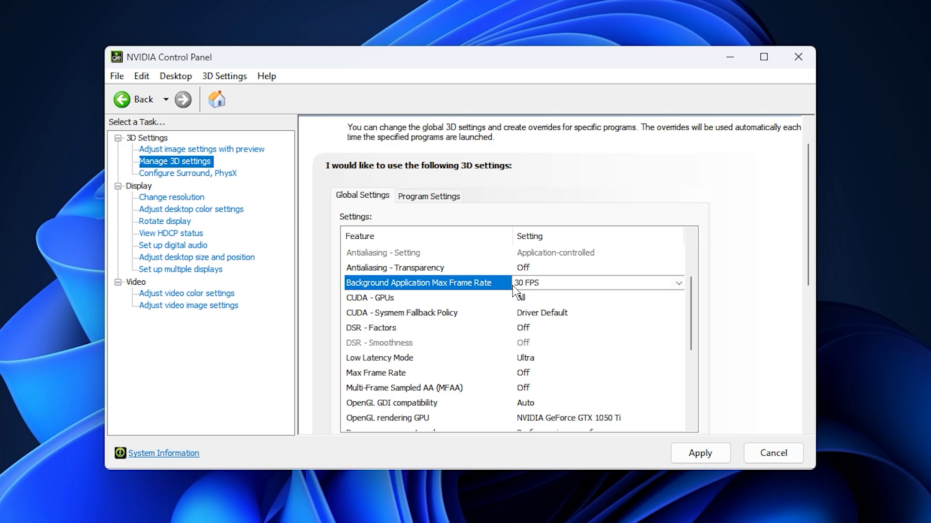
click(379, 300)
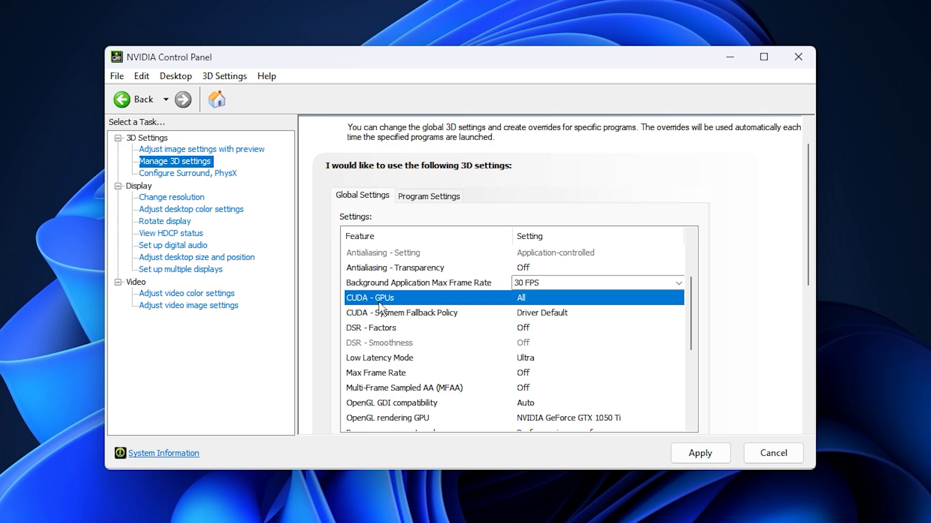
click(553, 300)
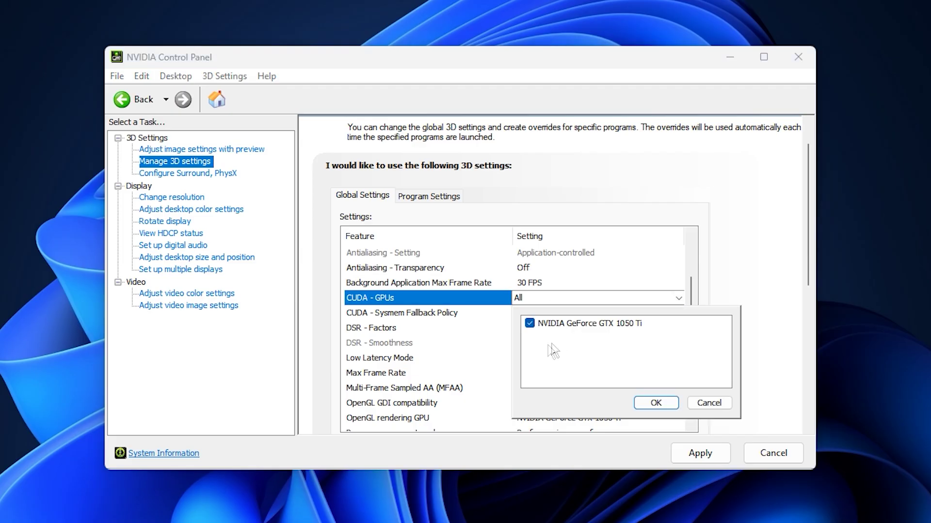
click(654, 403)
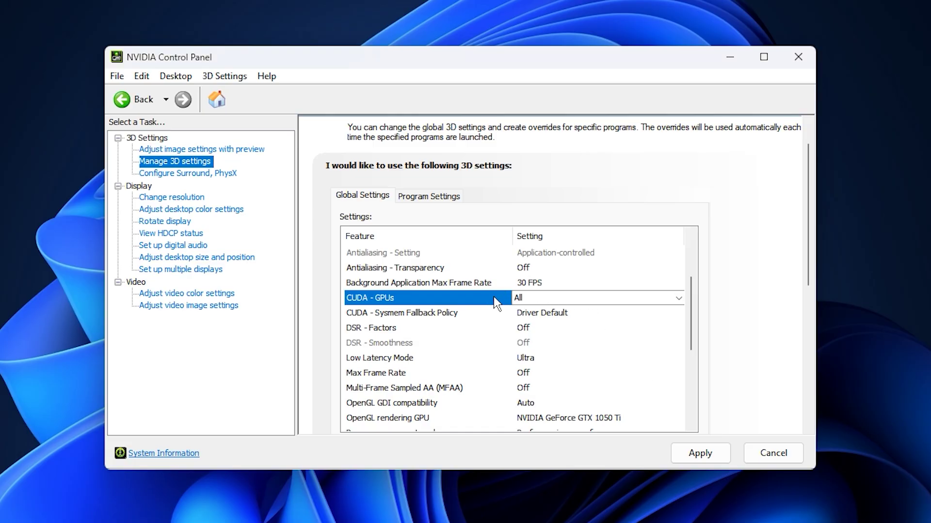
click(448, 314)
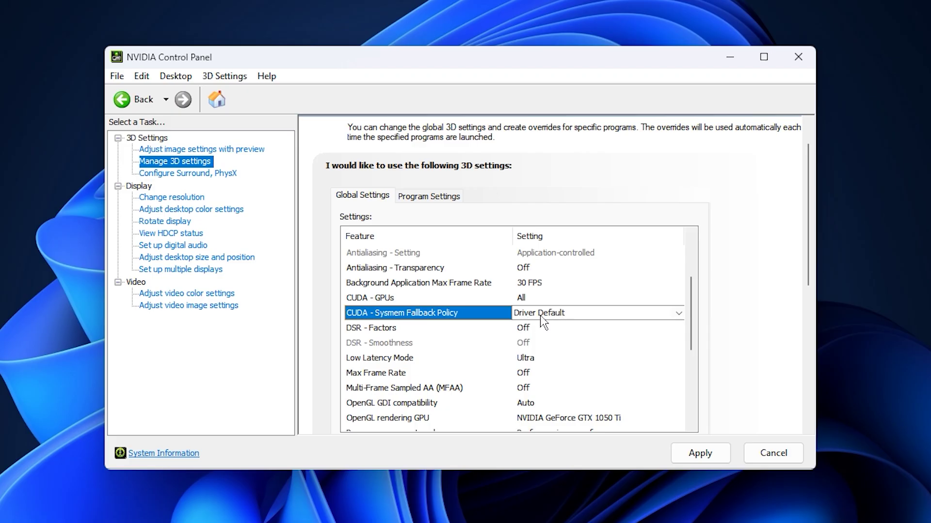
Step: Change Low Latency Mode from Ultra to On in the global 3D settings
click(363, 328)
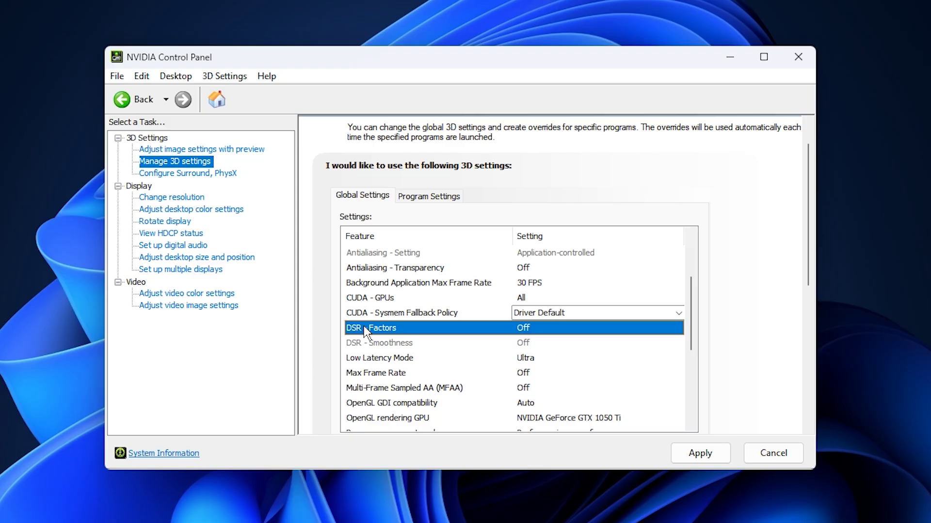
click(533, 330)
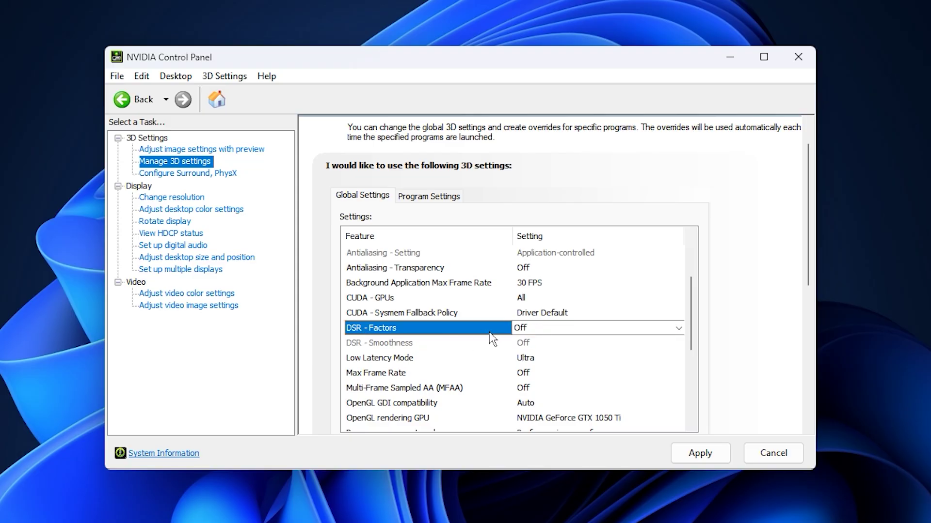
click(395, 357)
click(577, 359)
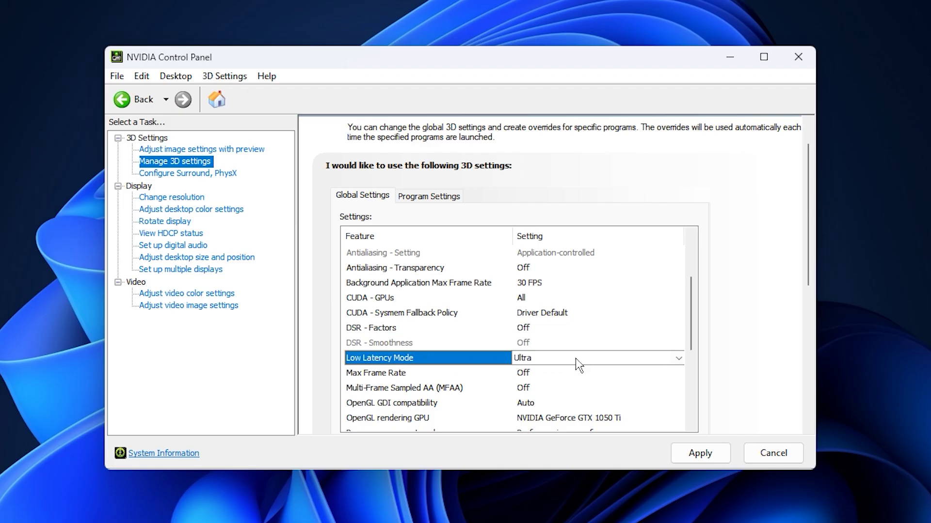
click(575, 359)
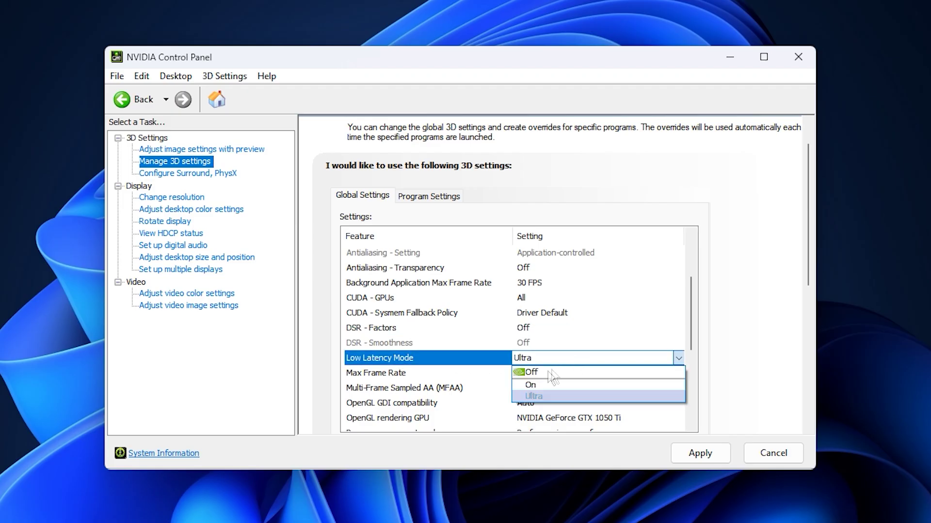
click(540, 388)
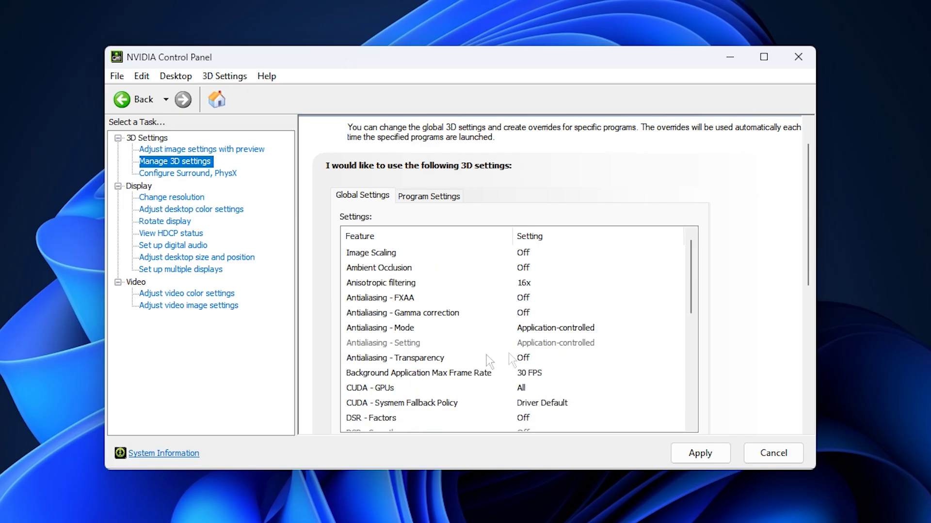
scroll(508, 359, down, 3)
click(542, 328)
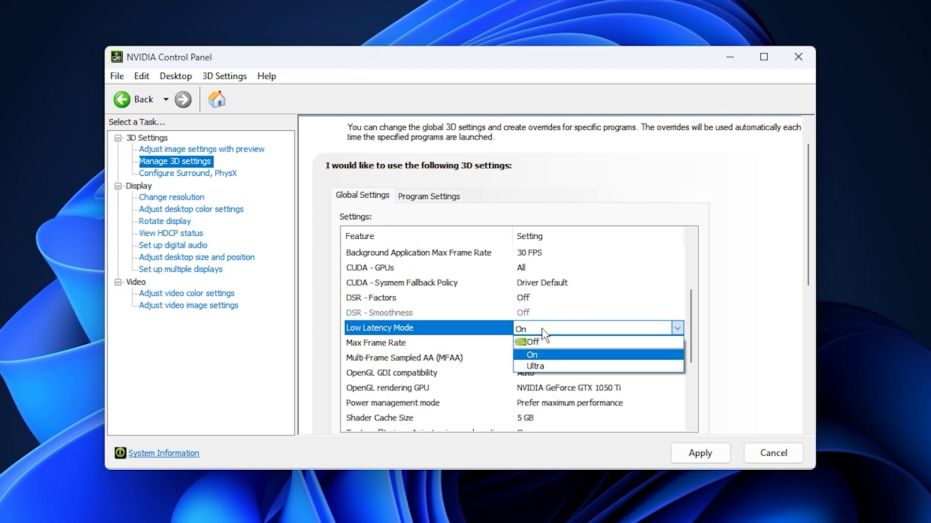
click(544, 355)
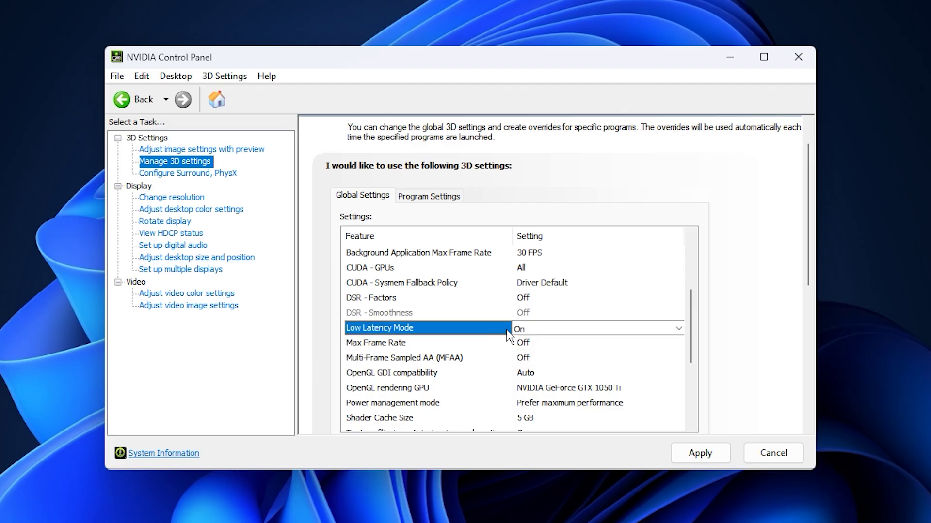
Step: Review the Max Frame Rate, MFAA and OpenGL GDI compatibility rows, leaving GDI on Auto
click(382, 342)
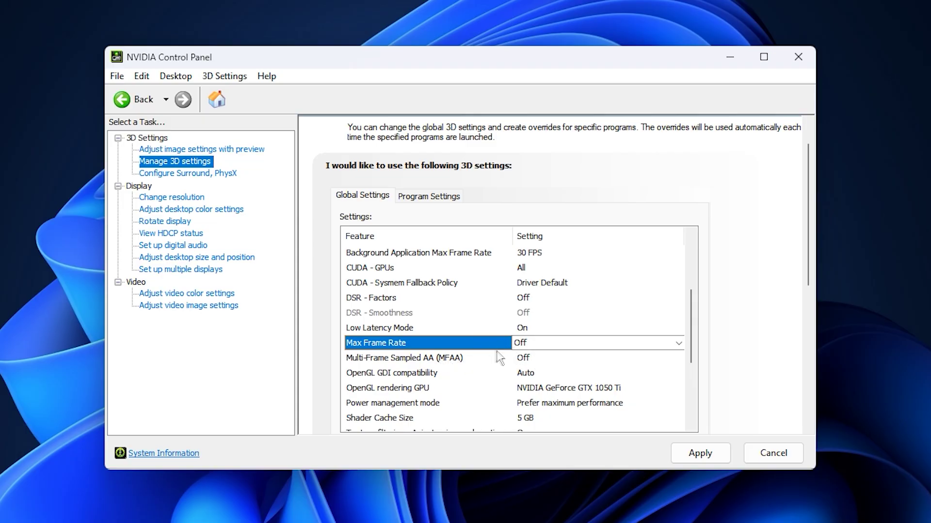
click(392, 356)
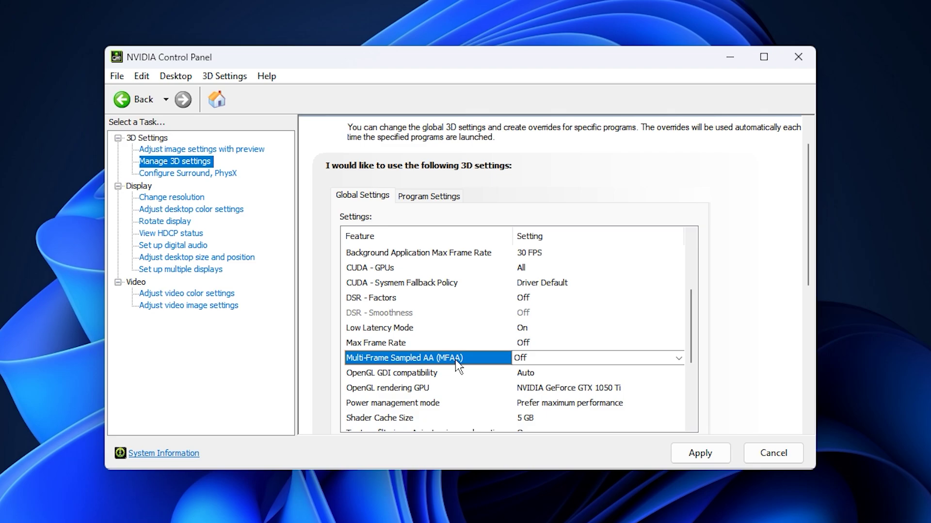
click(407, 373)
click(537, 377)
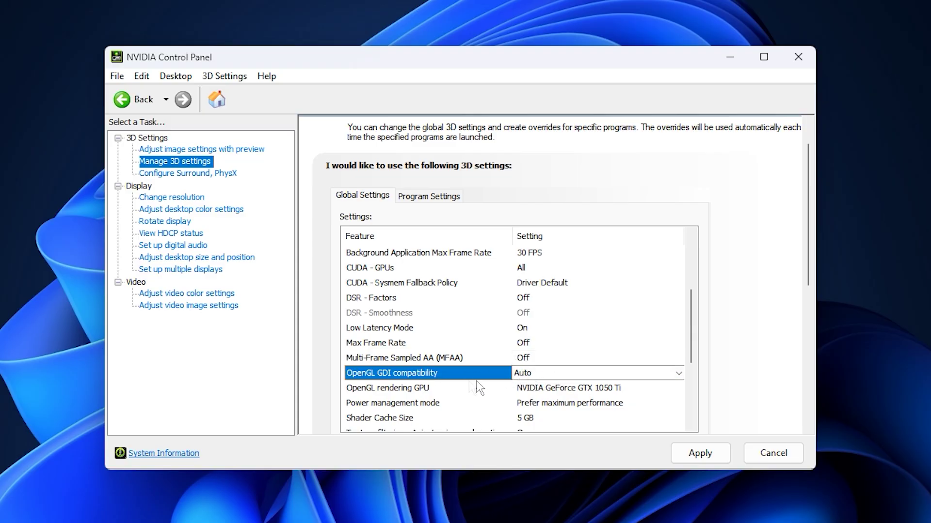
Step: Set OpenGL rendering GPU to NVIDIA GeForce GTX 1050 Ti
click(411, 389)
click(548, 389)
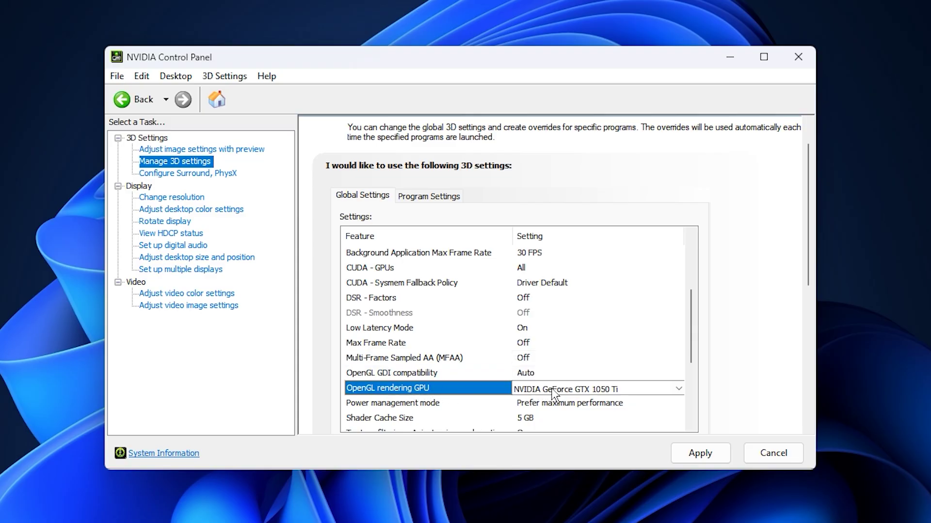
click(553, 391)
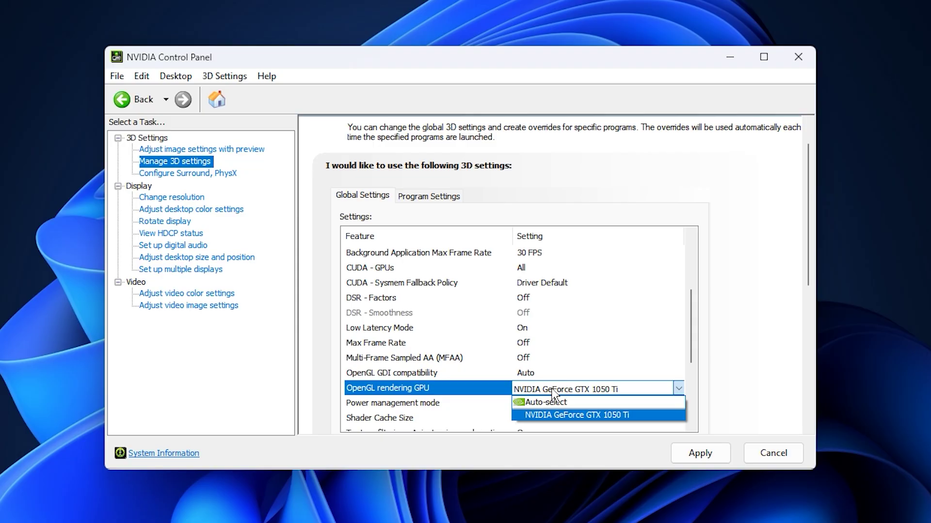
click(554, 394)
scroll(484, 397, down, 3)
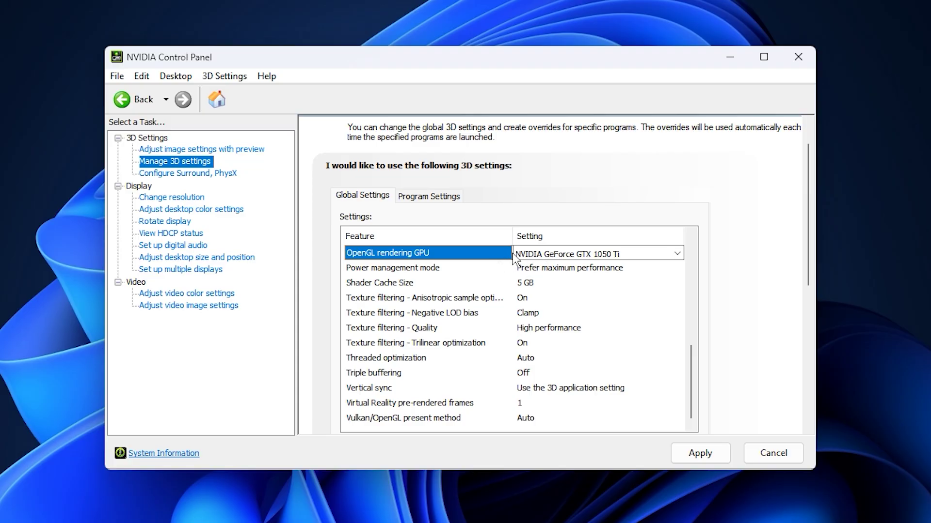
click(419, 270)
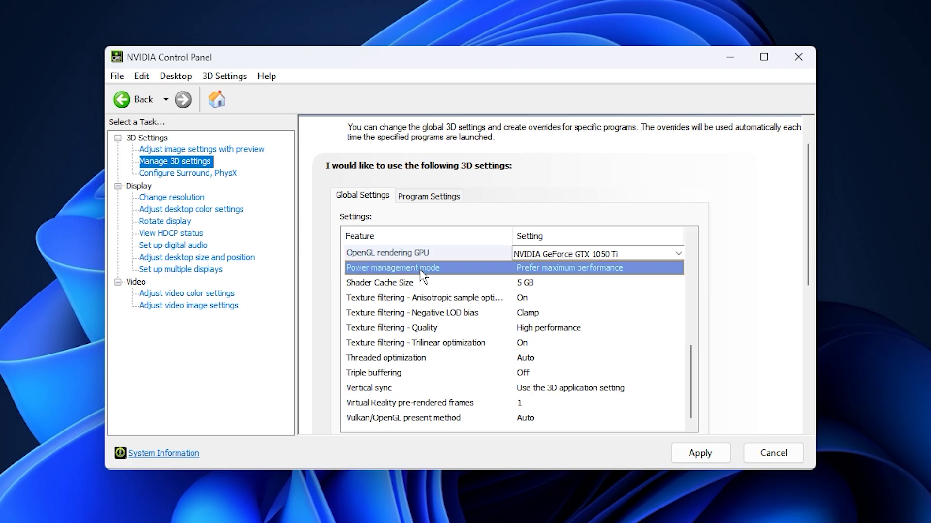
click(542, 269)
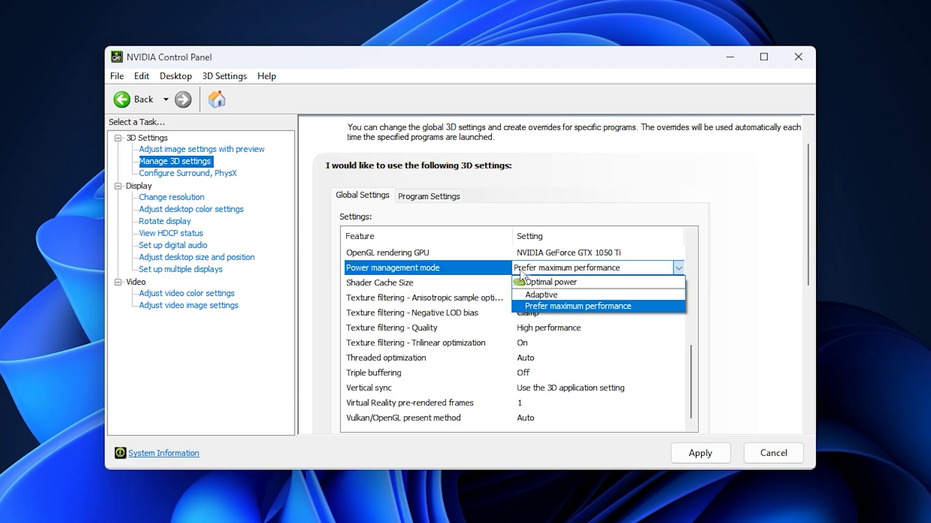
click(490, 270)
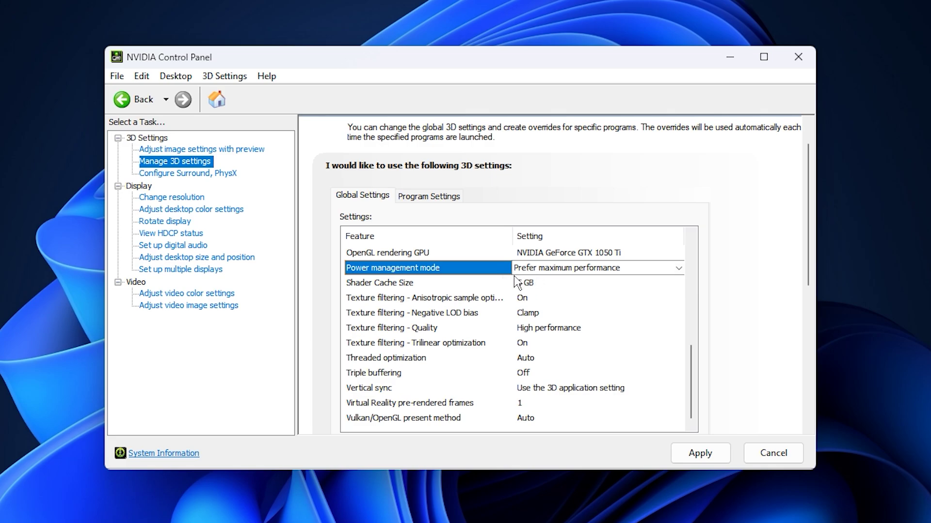
click(379, 283)
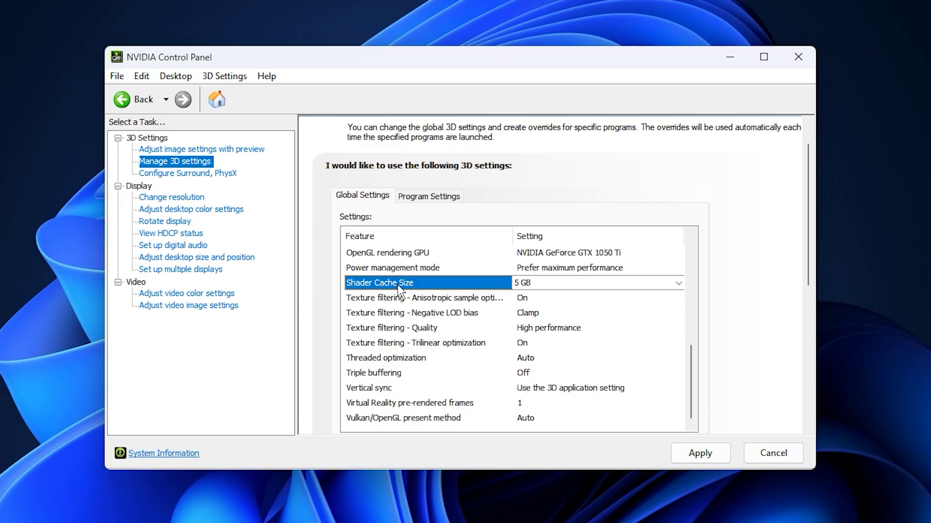
click(535, 285)
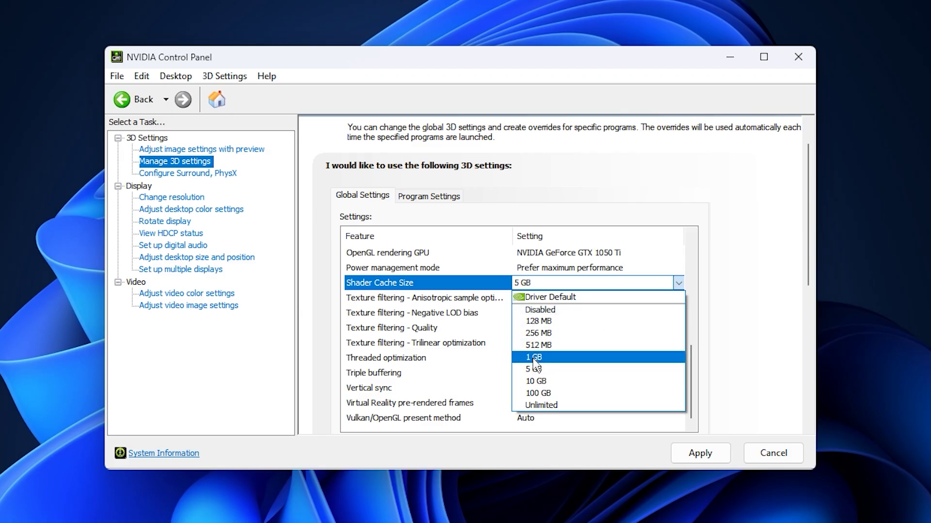
click(473, 291)
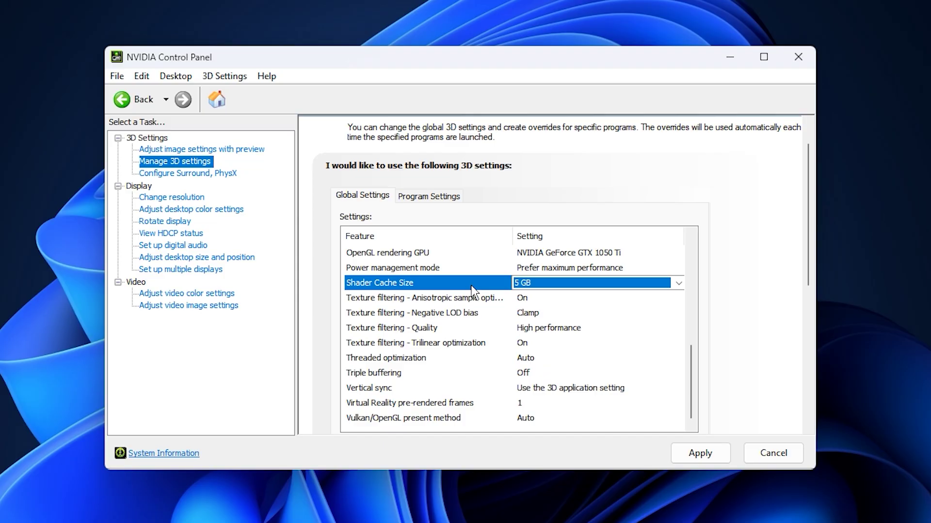
click(473, 289)
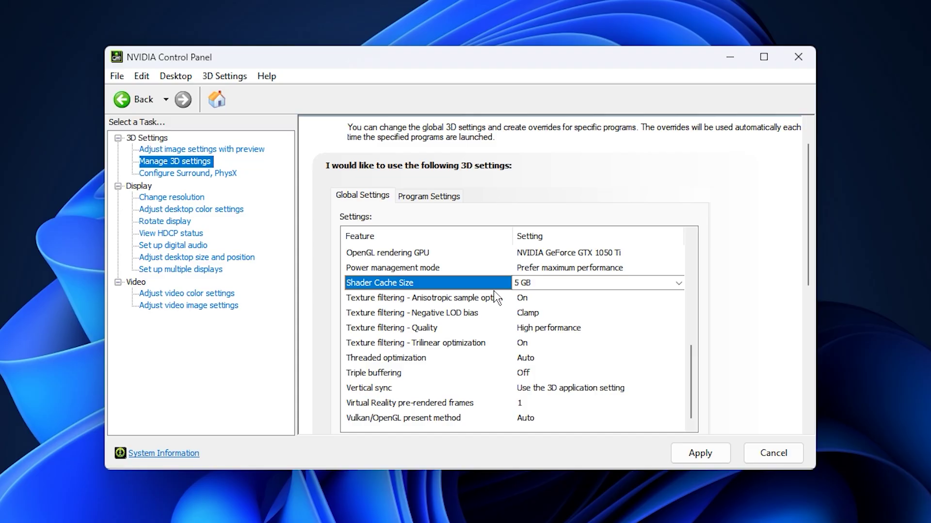
Step: Set Texture filtering - Quality to Performance and confirm Threaded optimization stays Auto
click(436, 328)
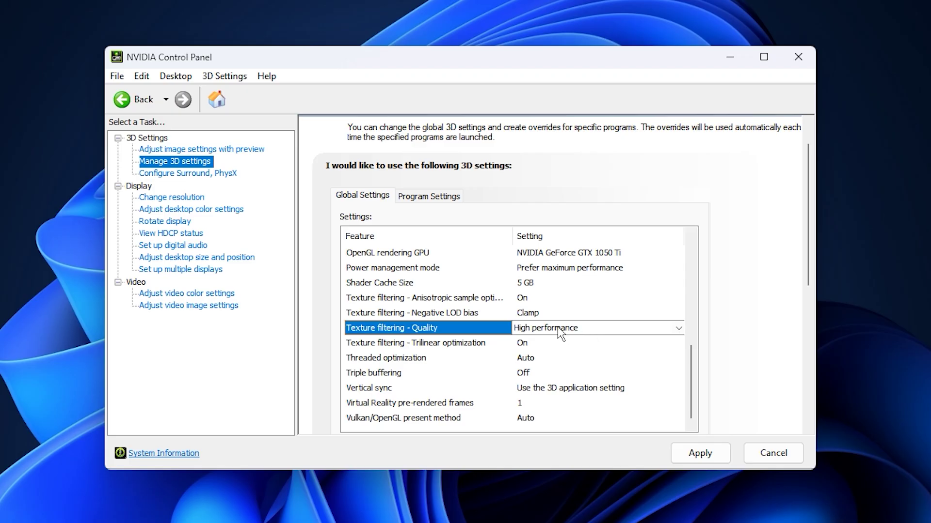
click(560, 333)
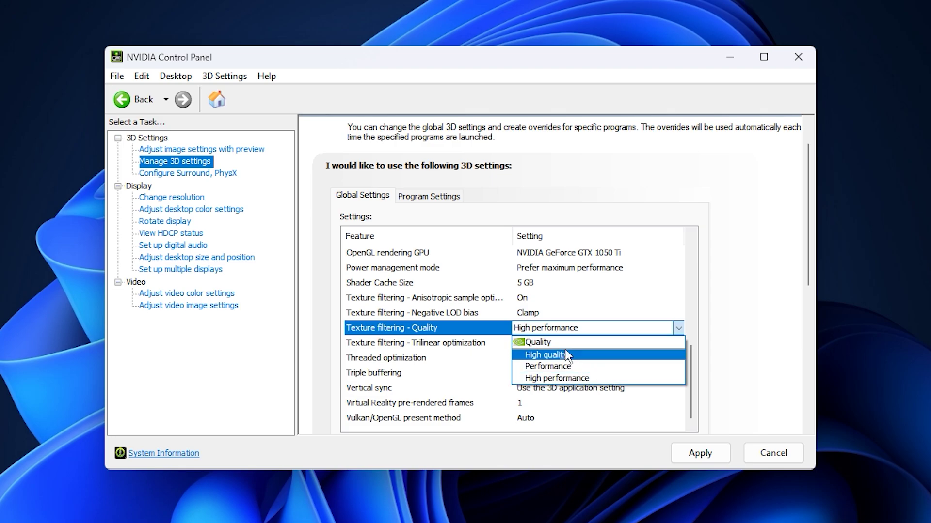
click(548, 371)
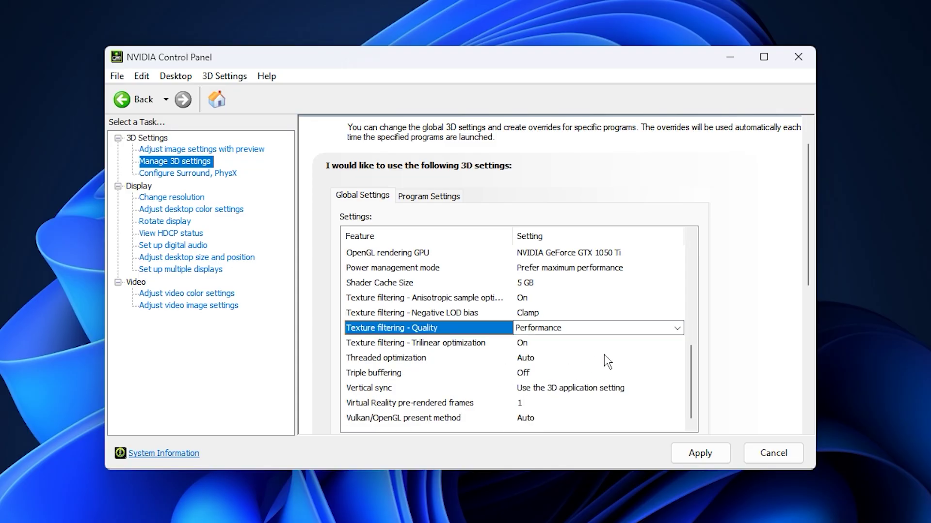
click(551, 331)
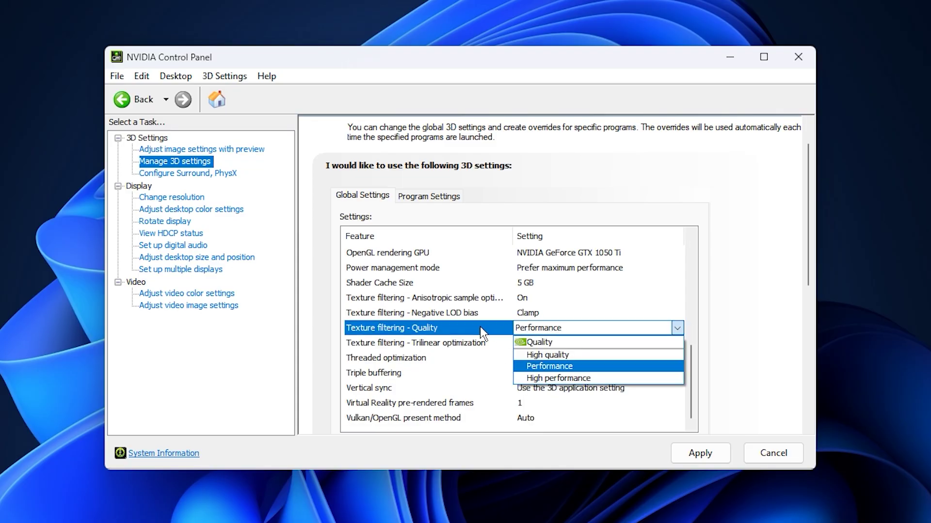
click(467, 327)
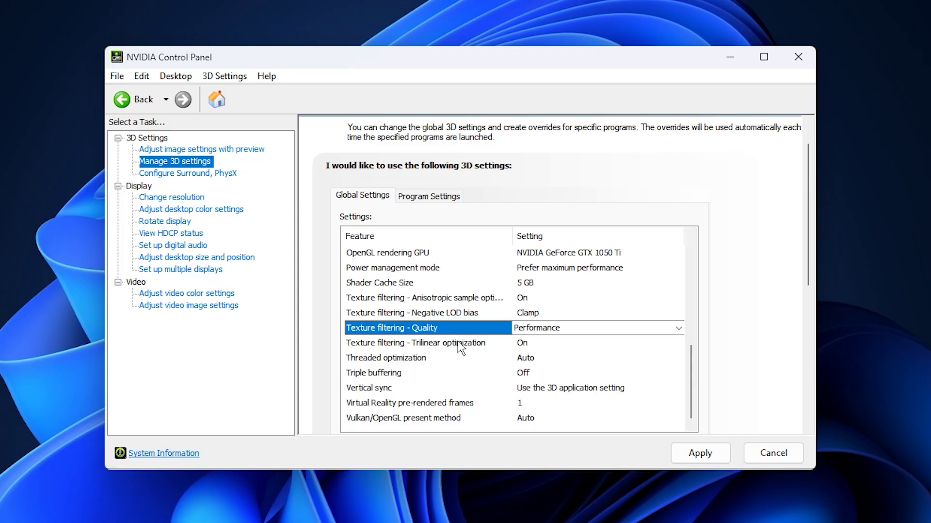
click(449, 358)
click(555, 358)
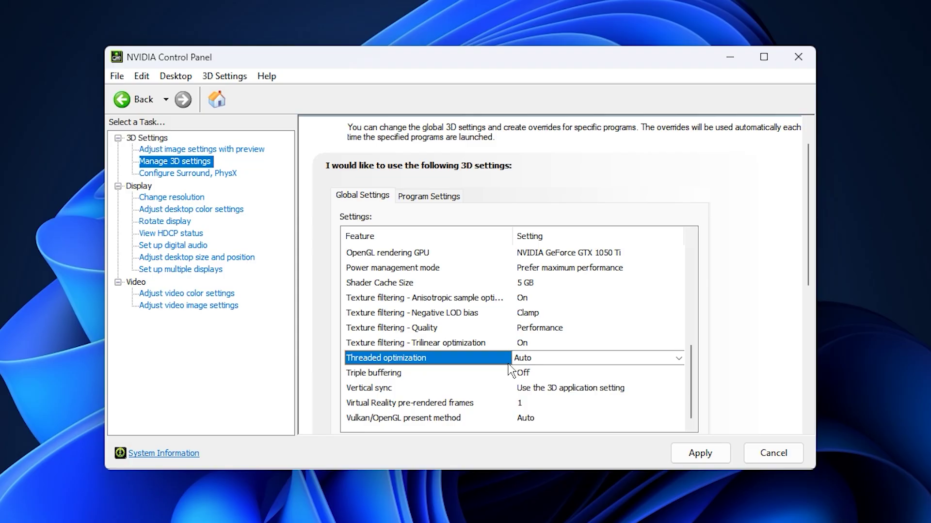
click(384, 374)
click(555, 375)
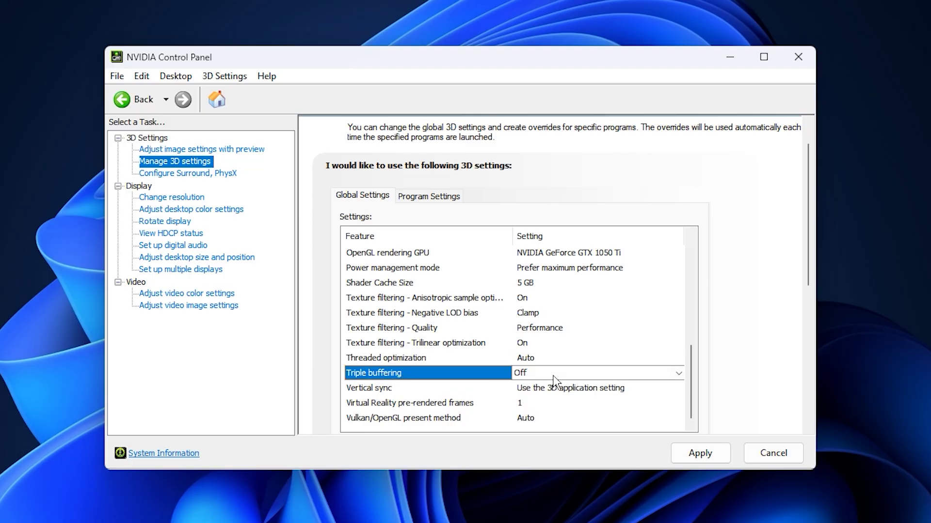
click(361, 390)
click(542, 392)
click(544, 390)
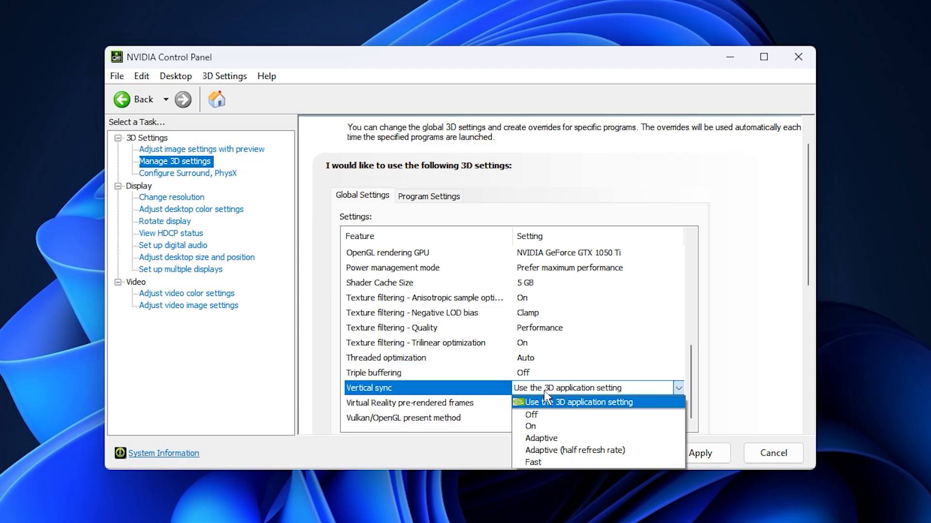
click(544, 391)
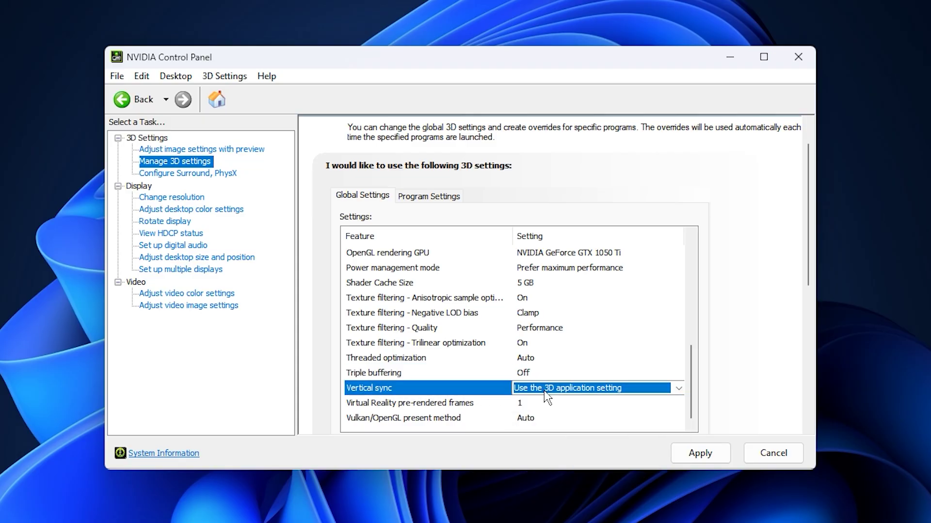
click(480, 388)
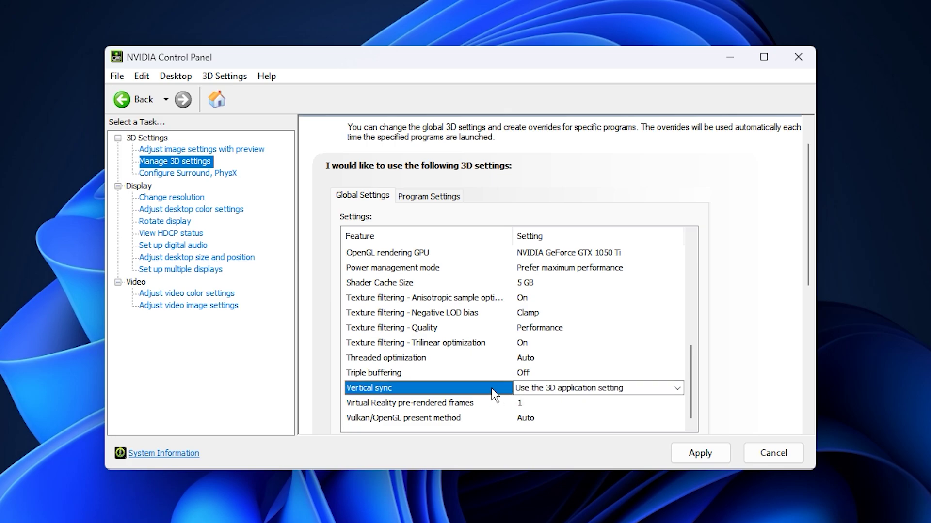
click(539, 390)
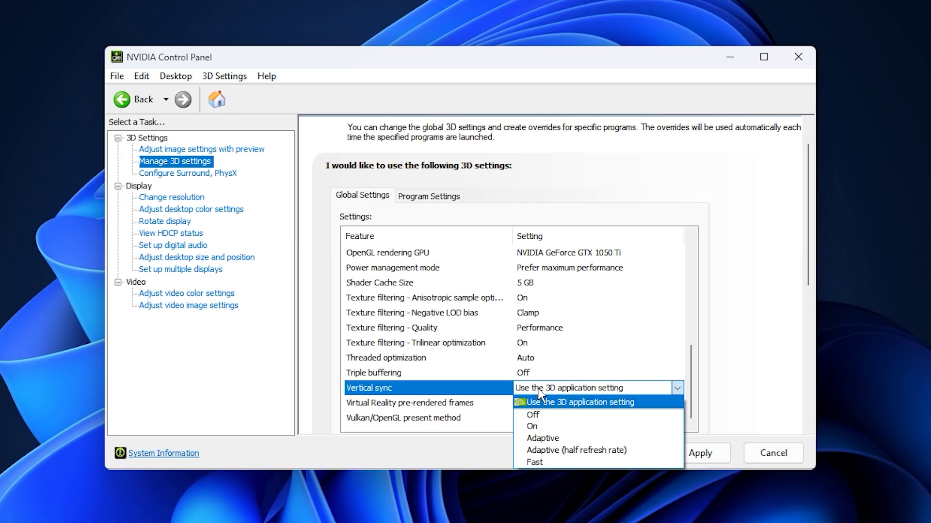
click(503, 393)
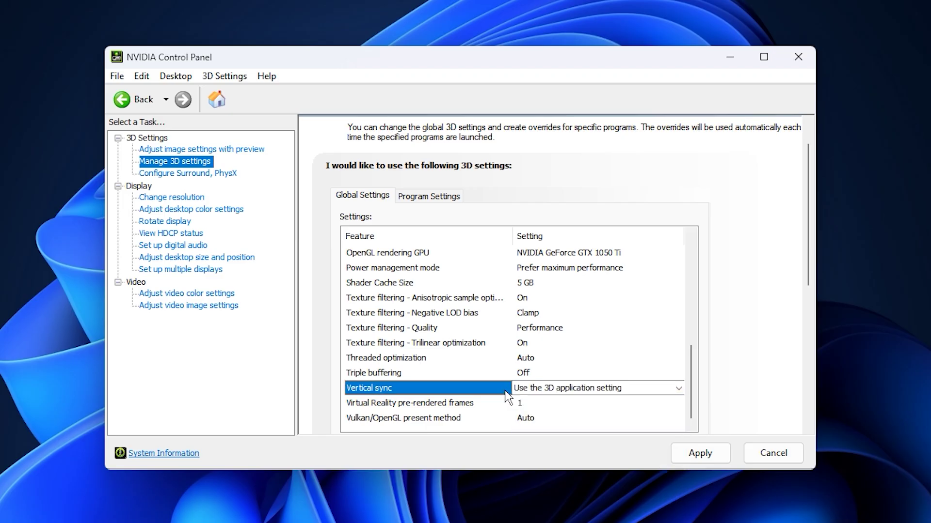
click(455, 403)
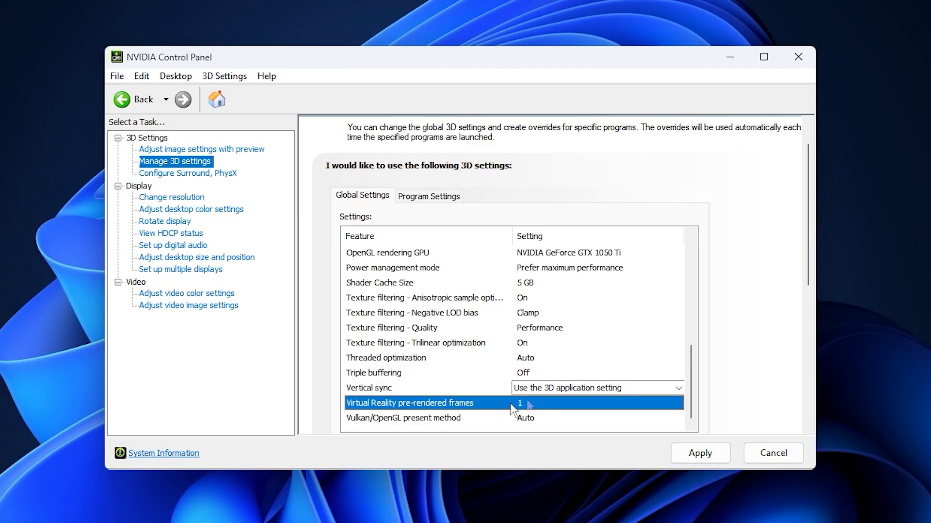
click(555, 404)
click(554, 406)
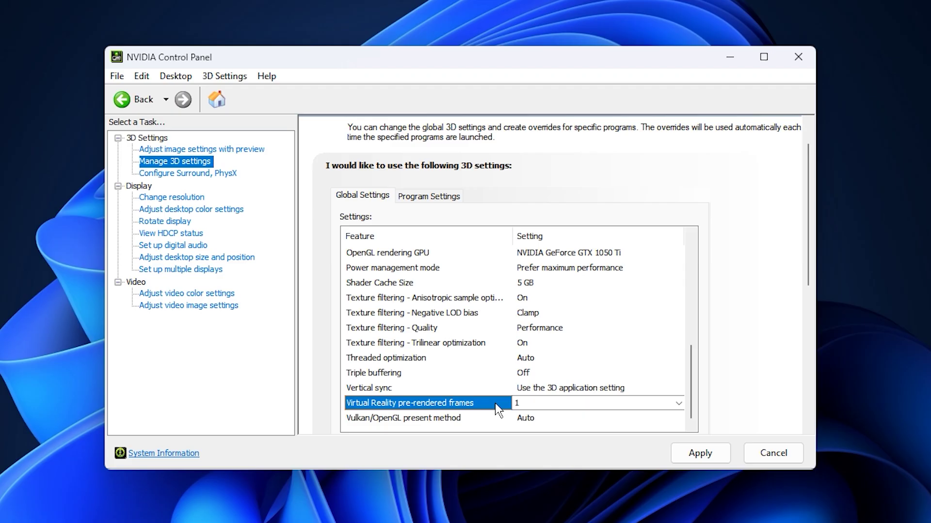
click(437, 420)
click(435, 424)
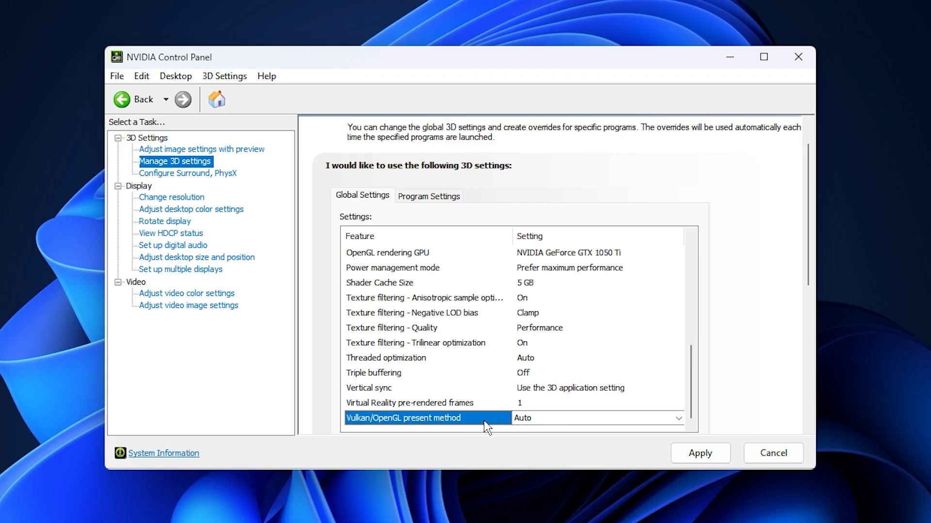
Step: Apply the global 3D settings and set the PhysX processor to NVIDIA GeForce GTX 1050 Ti
click(702, 454)
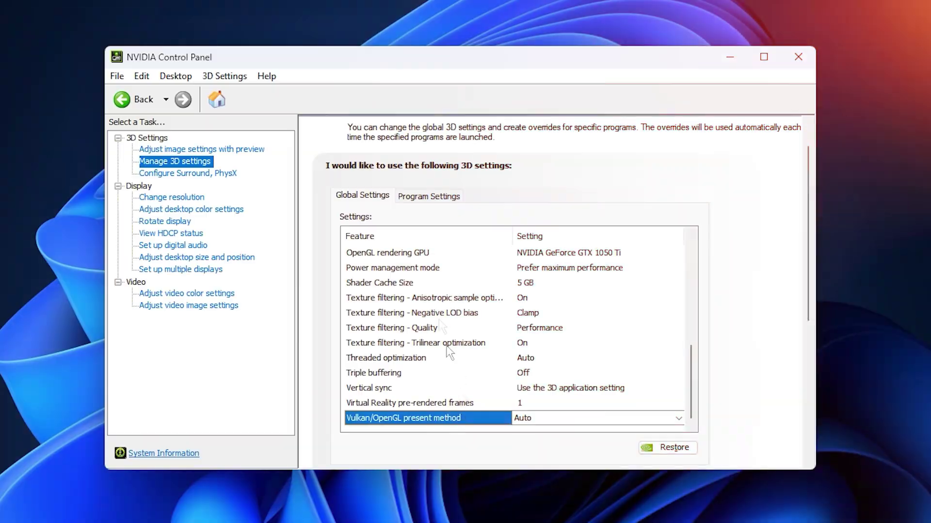
click(213, 174)
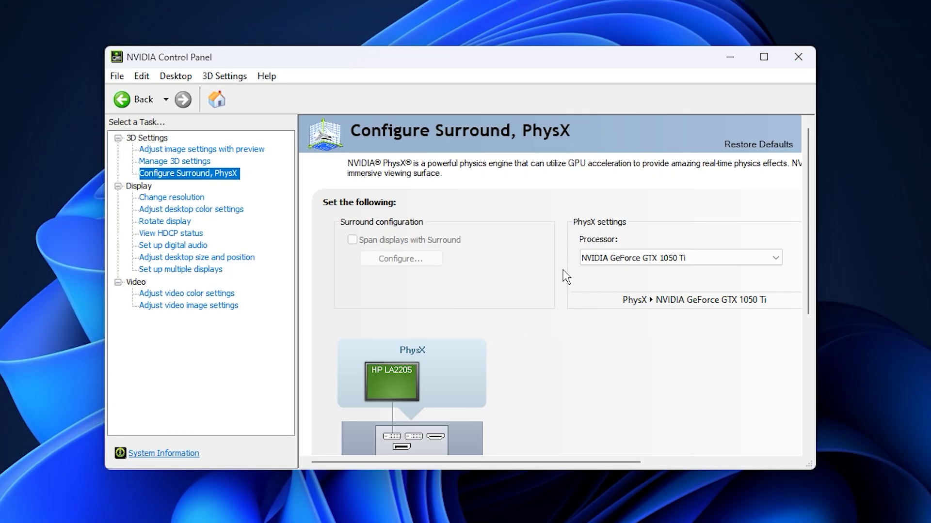
click(625, 258)
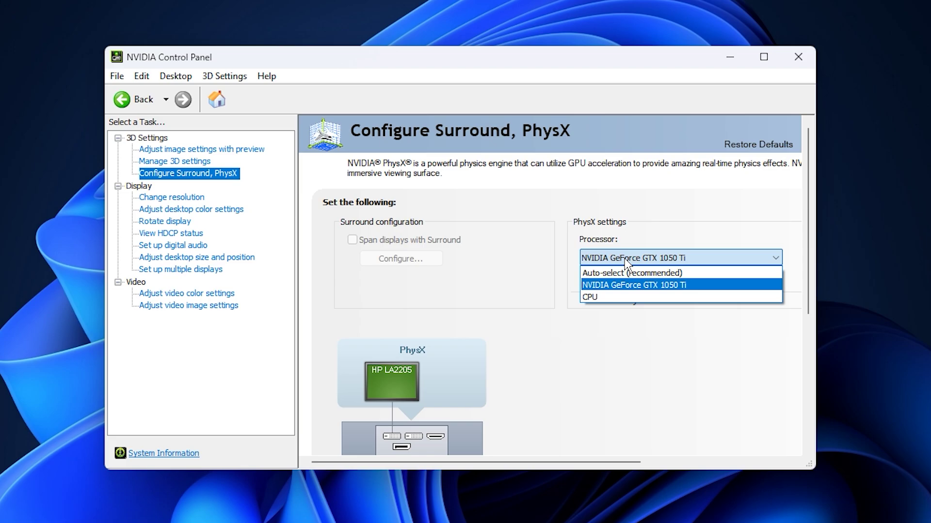
click(644, 256)
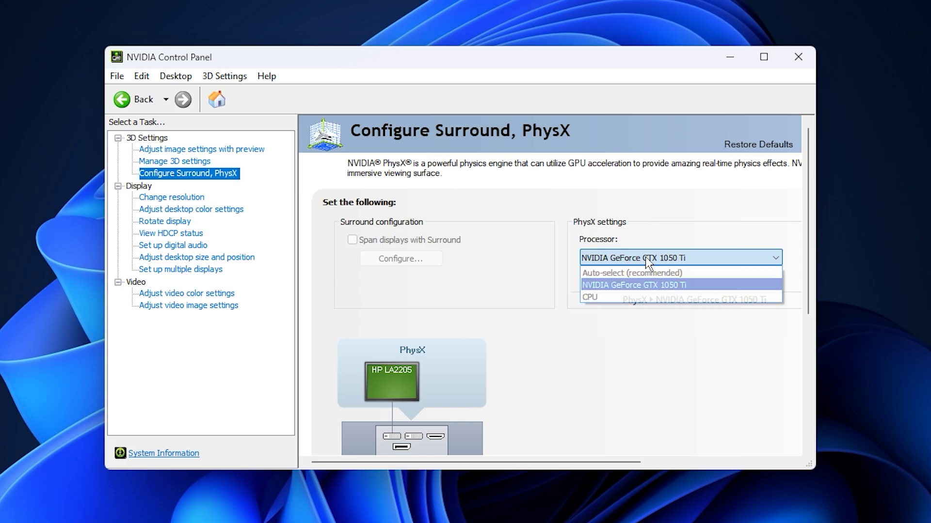
click(637, 260)
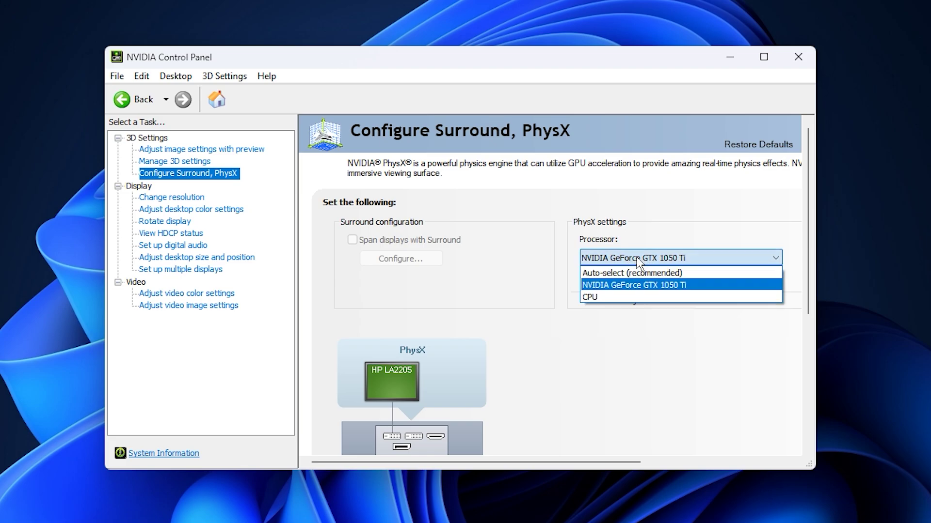
click(623, 286)
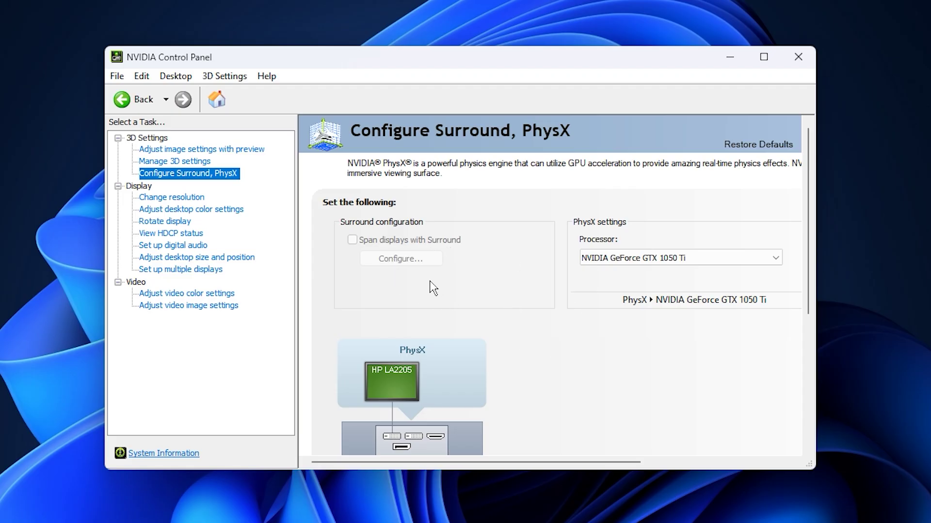
scroll(430, 286, down, 1)
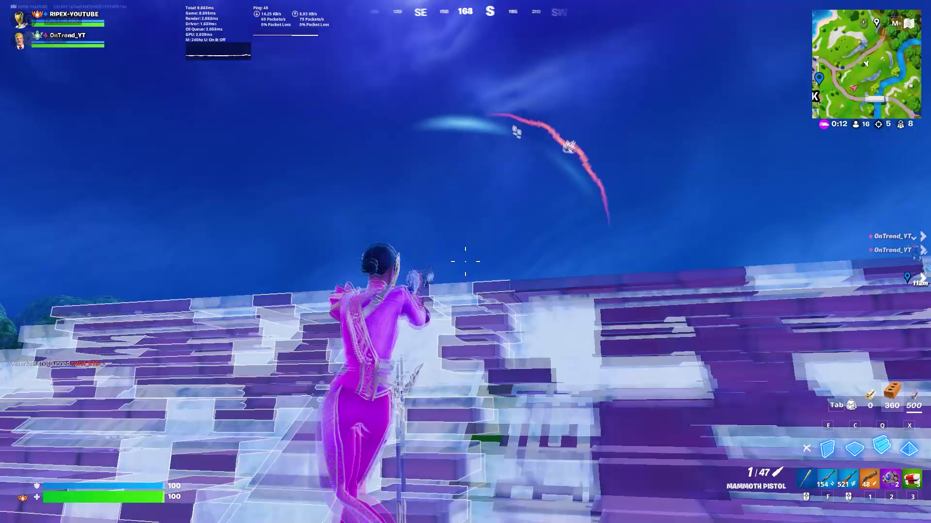
Step: Switch between shotgun, pistol and rifle to shoot and down the gliding opponent
key(f)
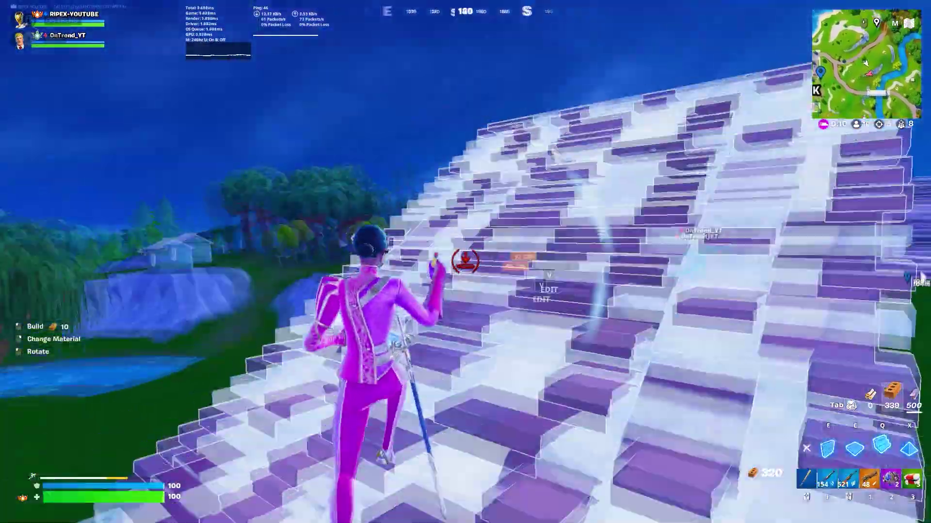
key(1)
click(465, 262)
key(f)
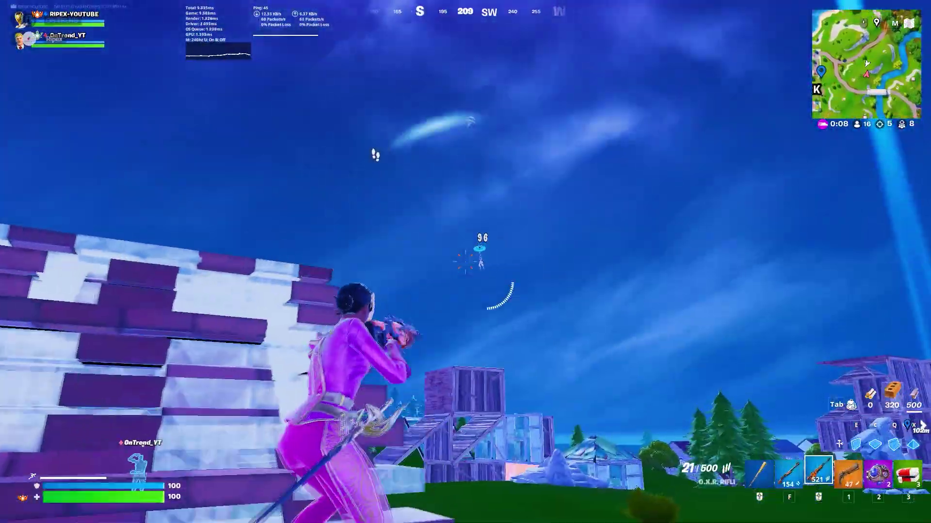
click(465, 262)
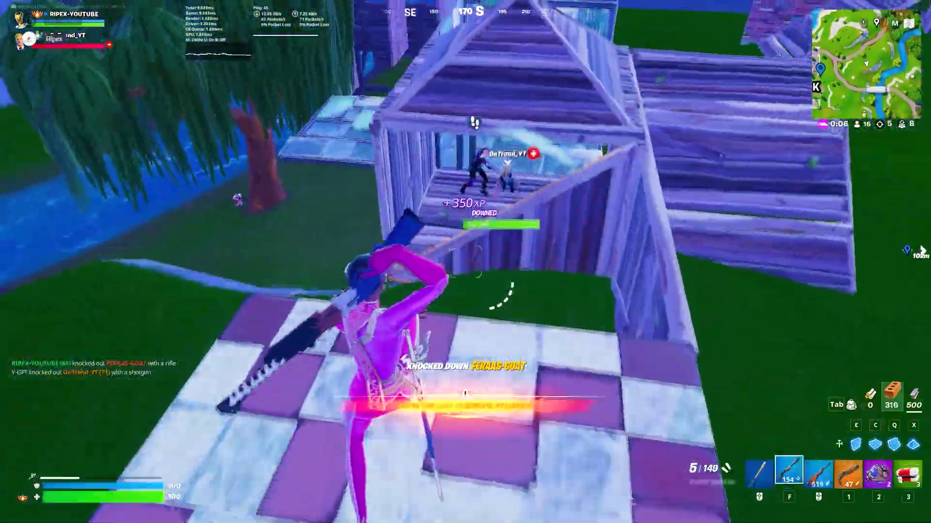
Step: Build wood pieces to finish the opponent, then equip the blue rifle
key(q)
click(465, 262)
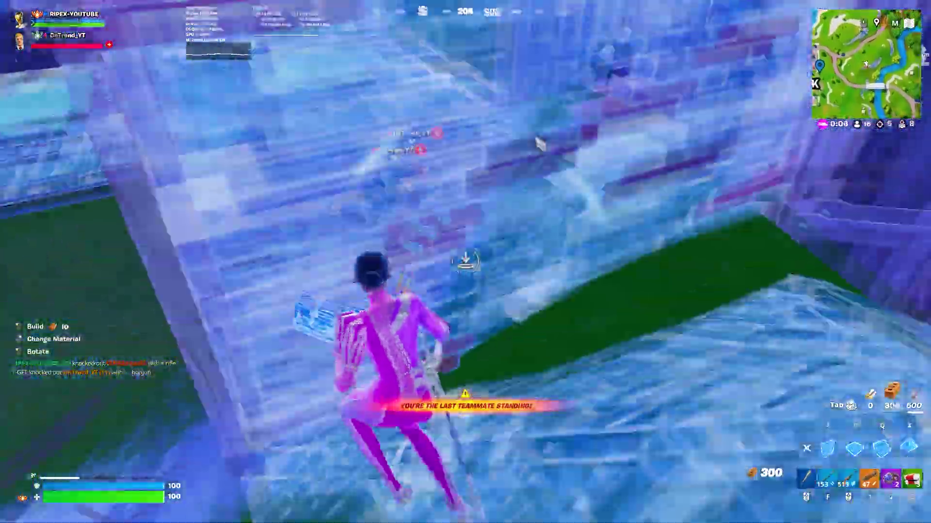
click(466, 262)
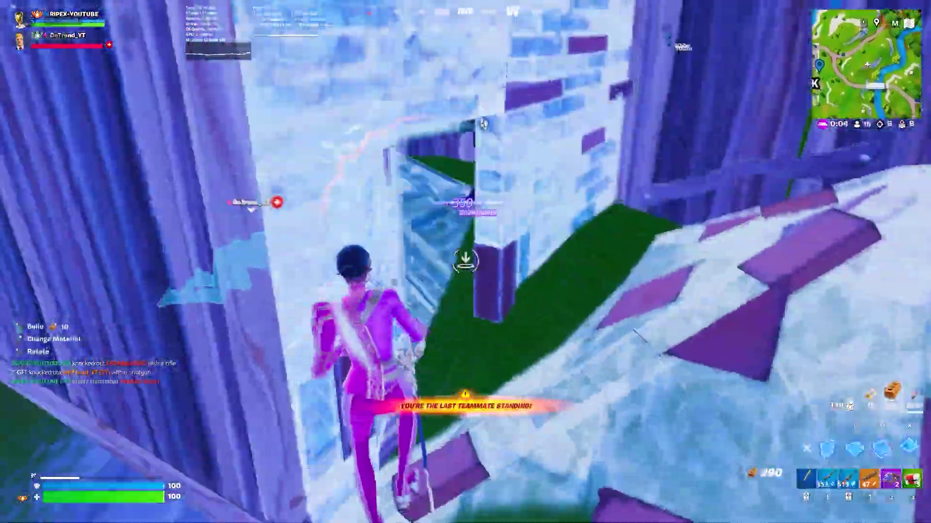
click(465, 262)
key(3)
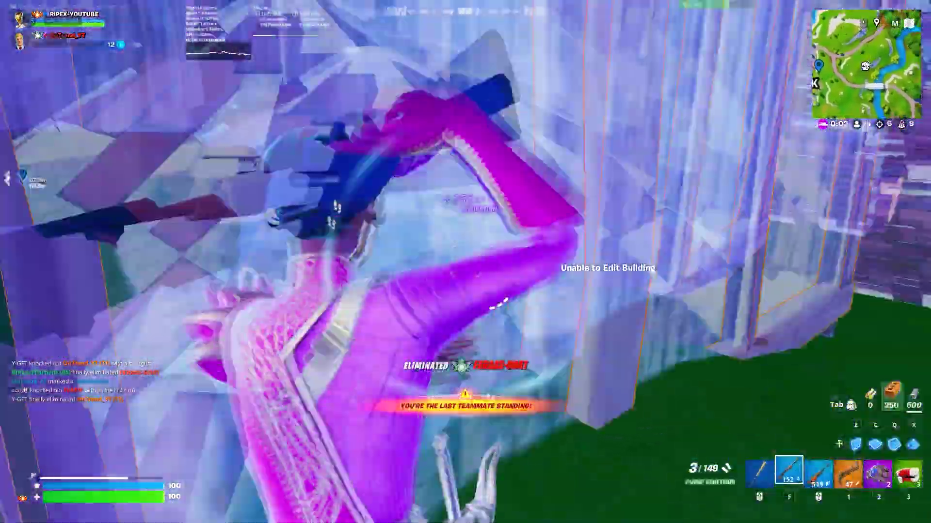